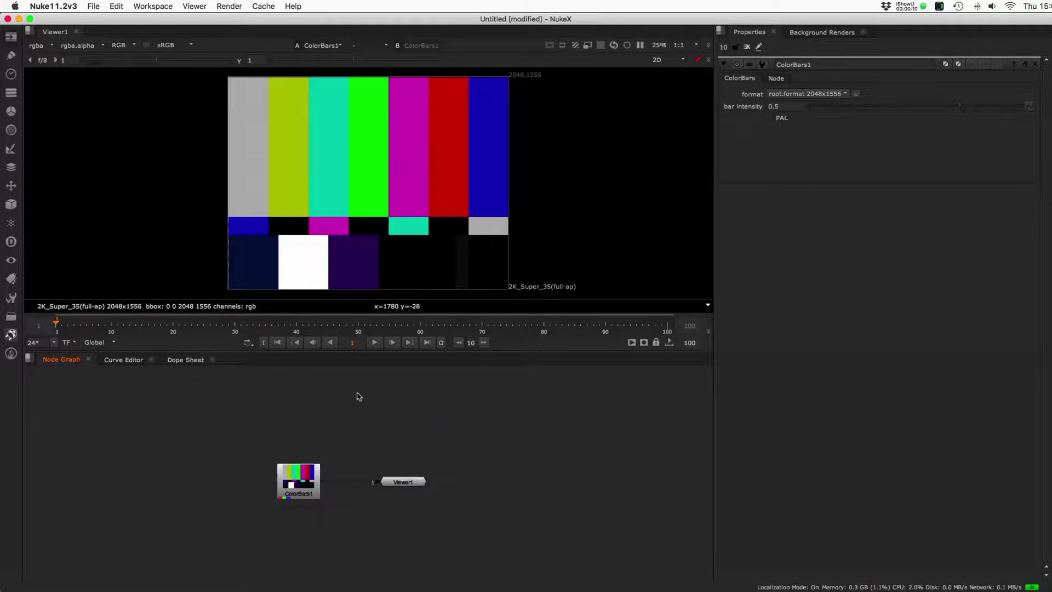
Bring up the Tab node search in the Node Graph beside ColorBars1.
key("Tab")
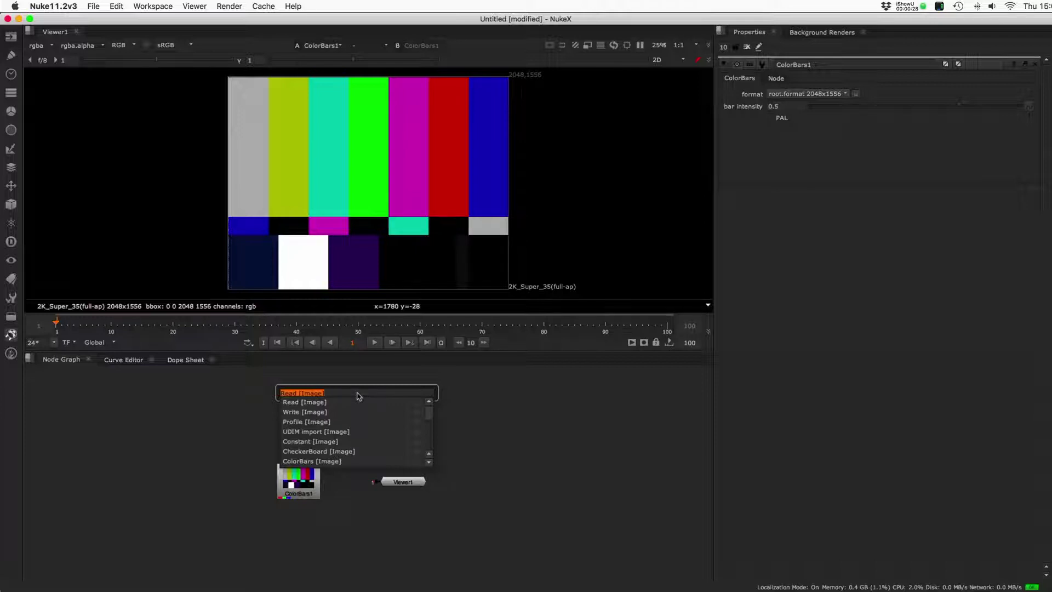
Create Blur1 from a 'blu' search and place it in the graph.
type("bl")
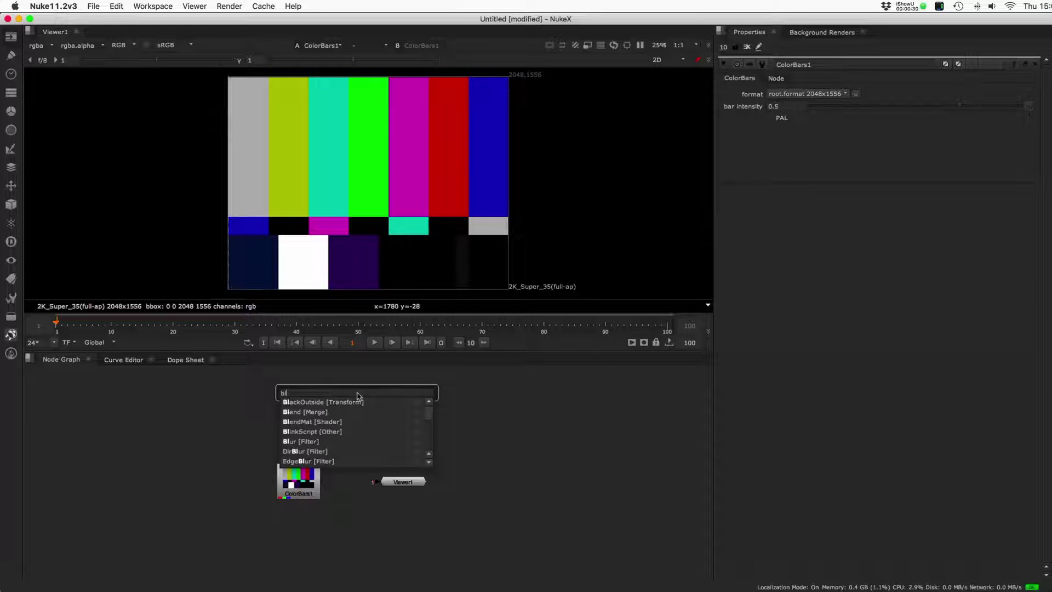
type("u")
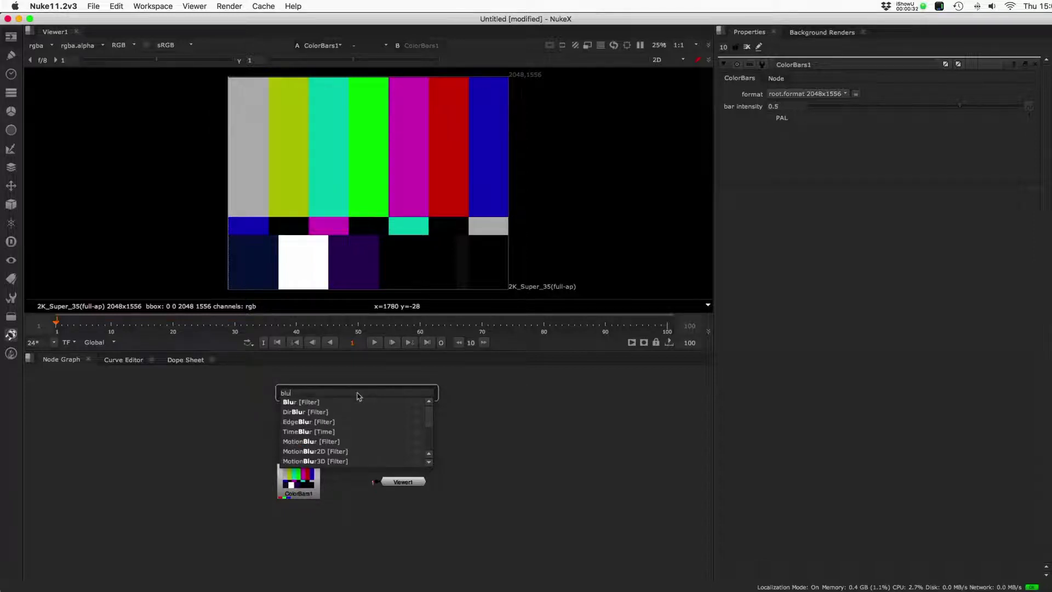
key("Return")
type("b")
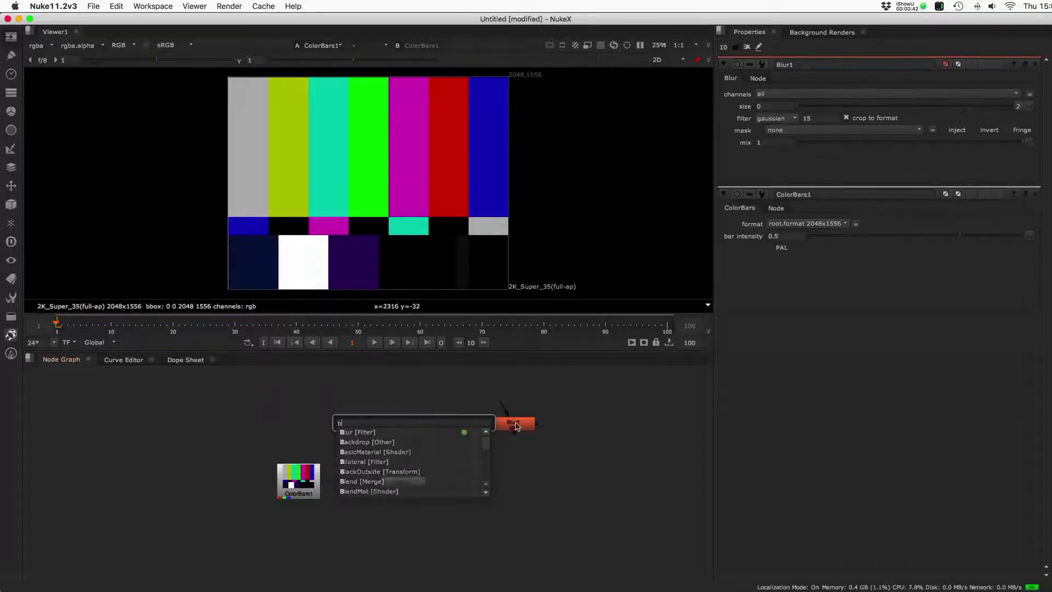
left_click(497, 436)
Reopen the node search and replace the query 'blurd' with 'db'.
key("Tab")
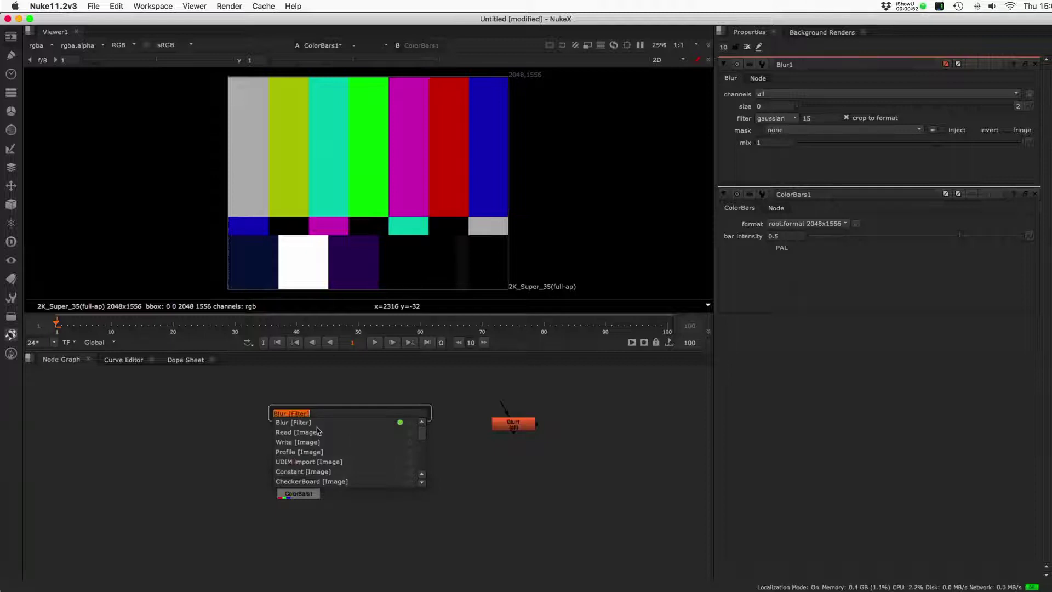
type("blur")
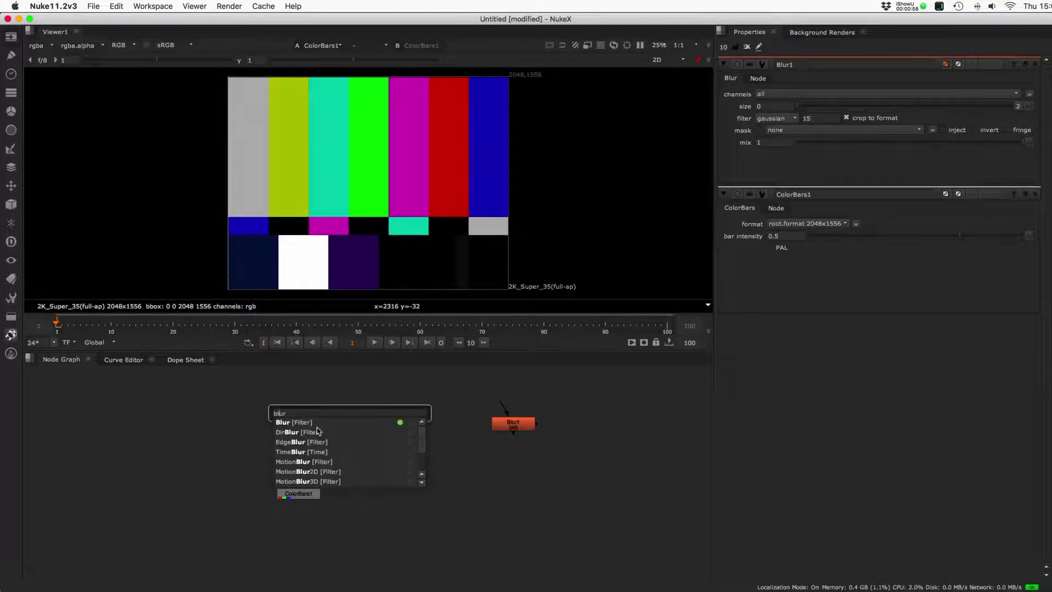
type("d")
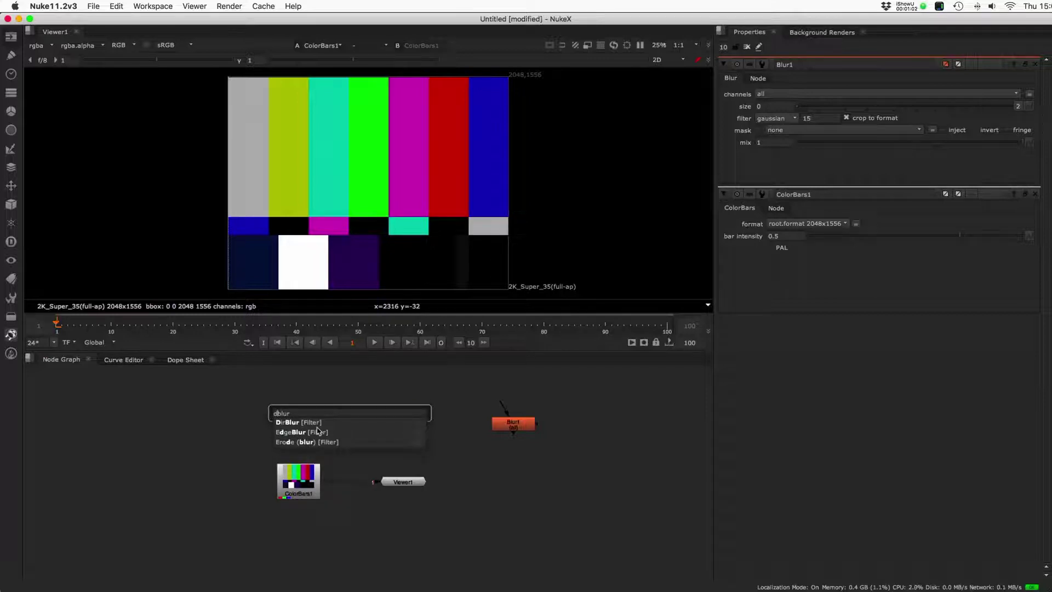
key("super+a")
type("d")
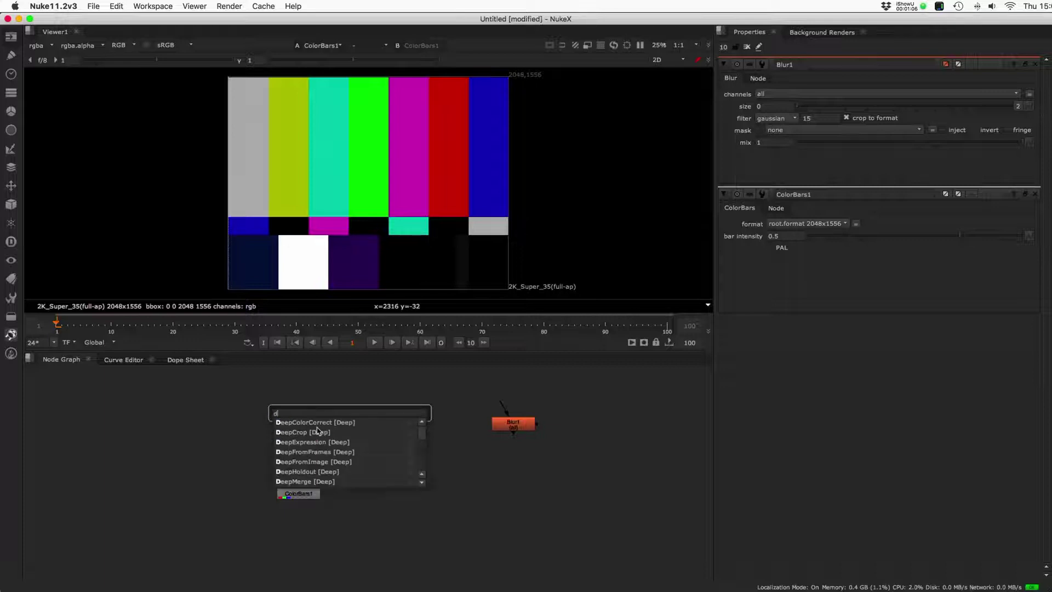
type("b")
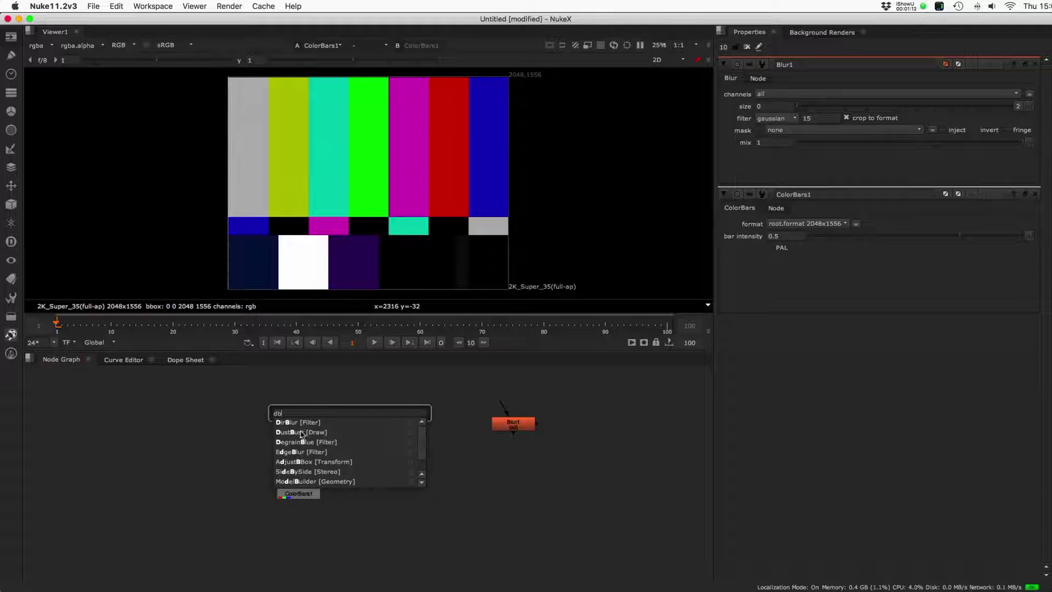
Add DirBlurWrapper1 and DustBust1 from the search results, then search 'db' again.
key("Down")
key("Return")
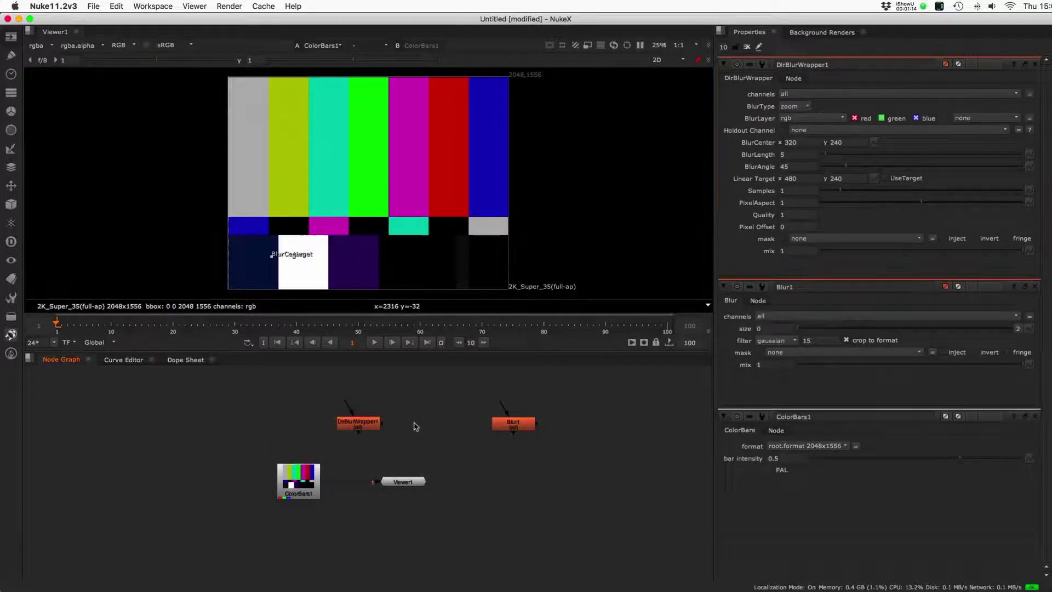
key("Tab")
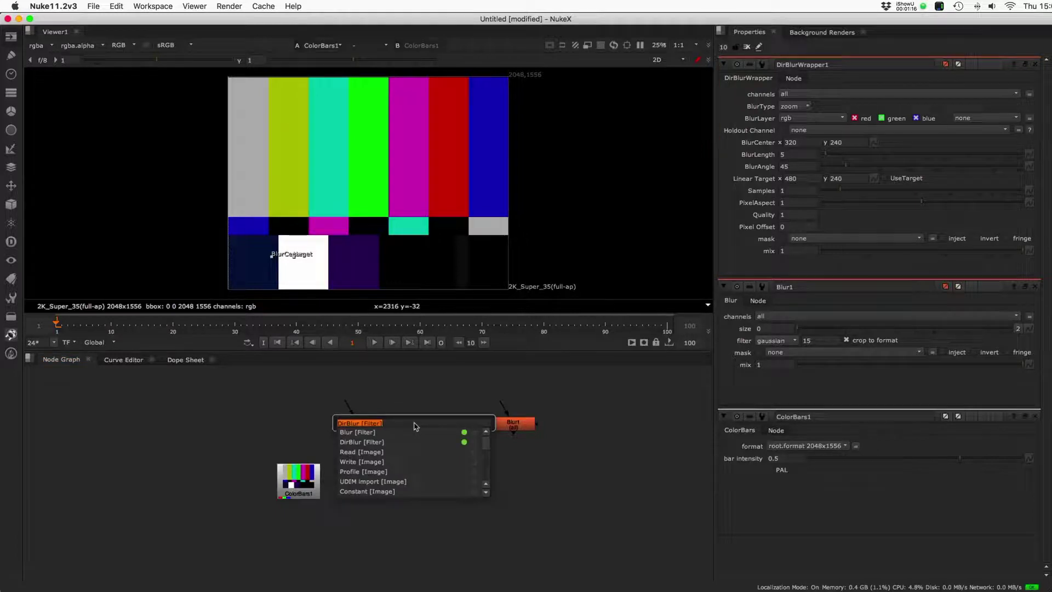
type("d")
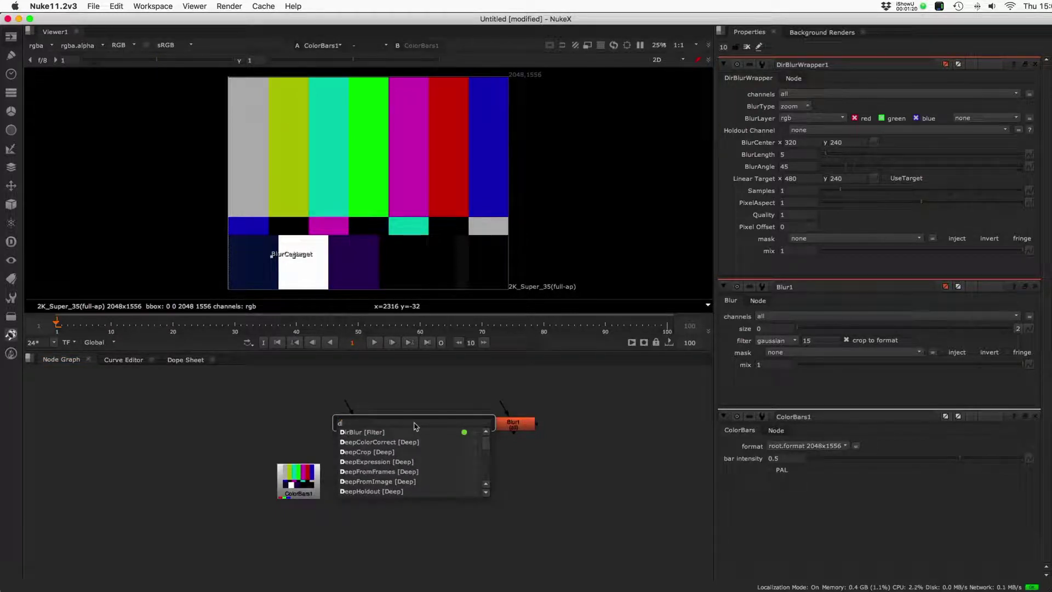
type("b")
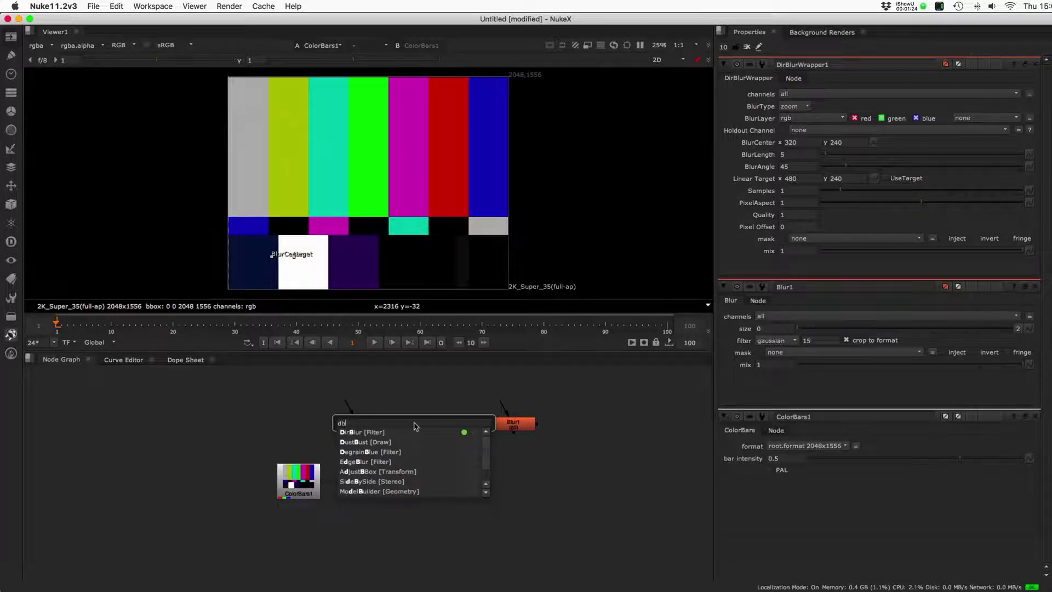
key("Down")
key("Return")
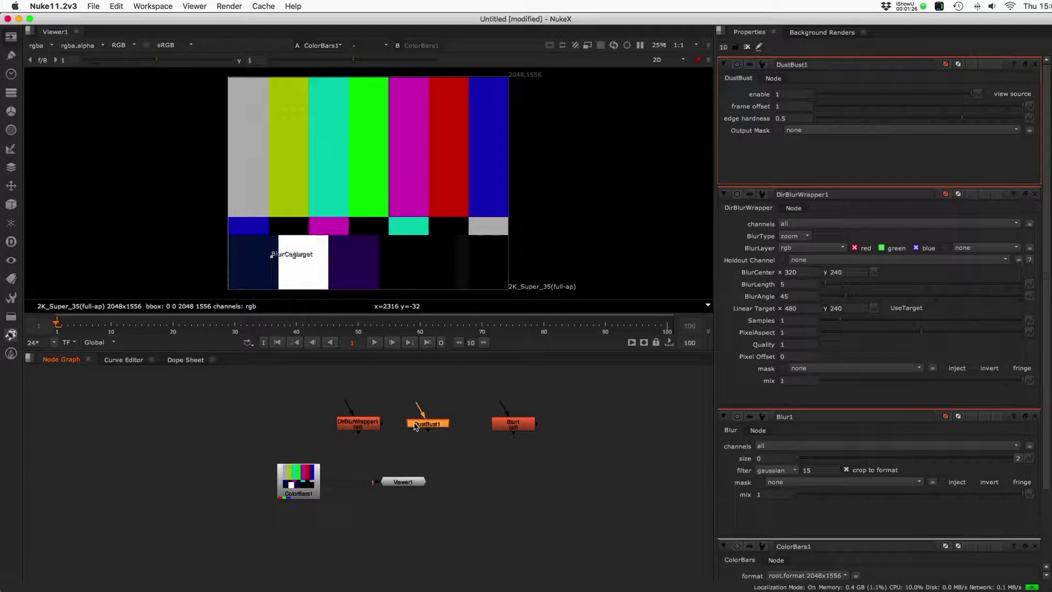
key("Tab")
type("db")
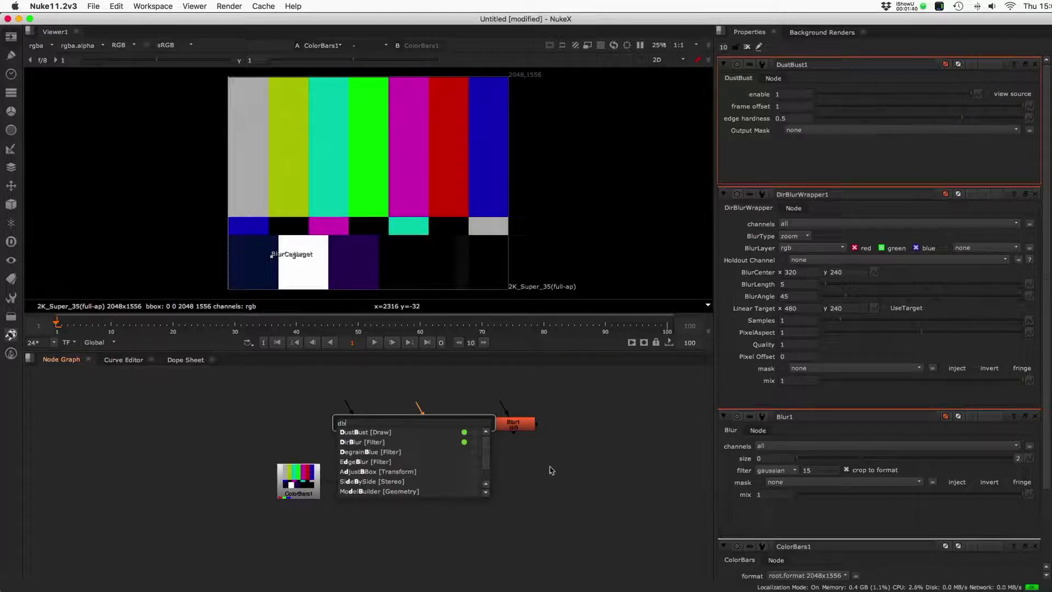
Add Blur2 below Blur1 and Blur3 below Blur2 via 'bl' and 'b' searches.
key("Escape")
key("Tab")
type("bl")
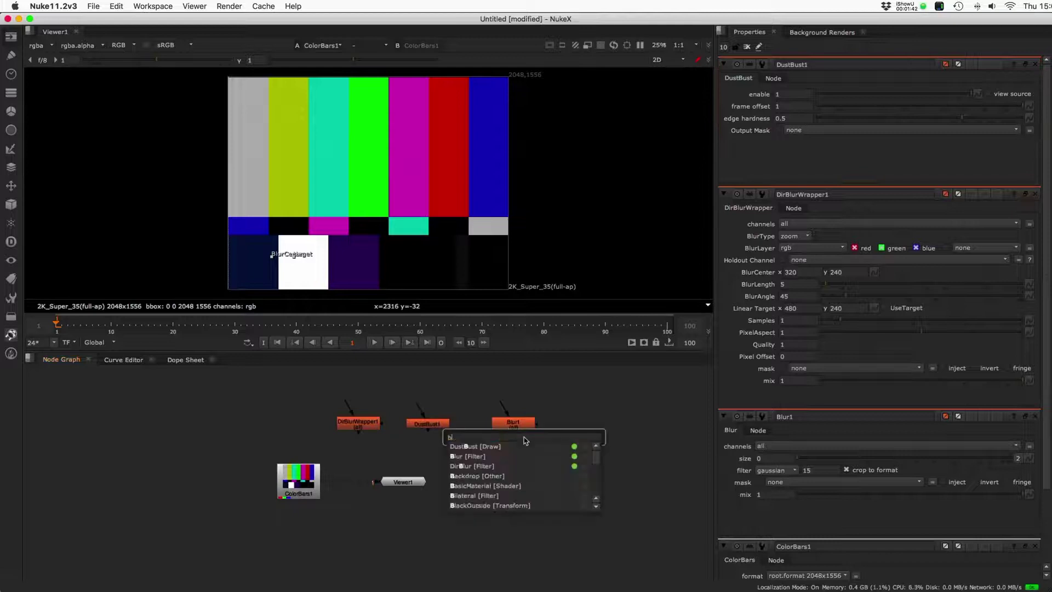
key("Down")
key("Return")
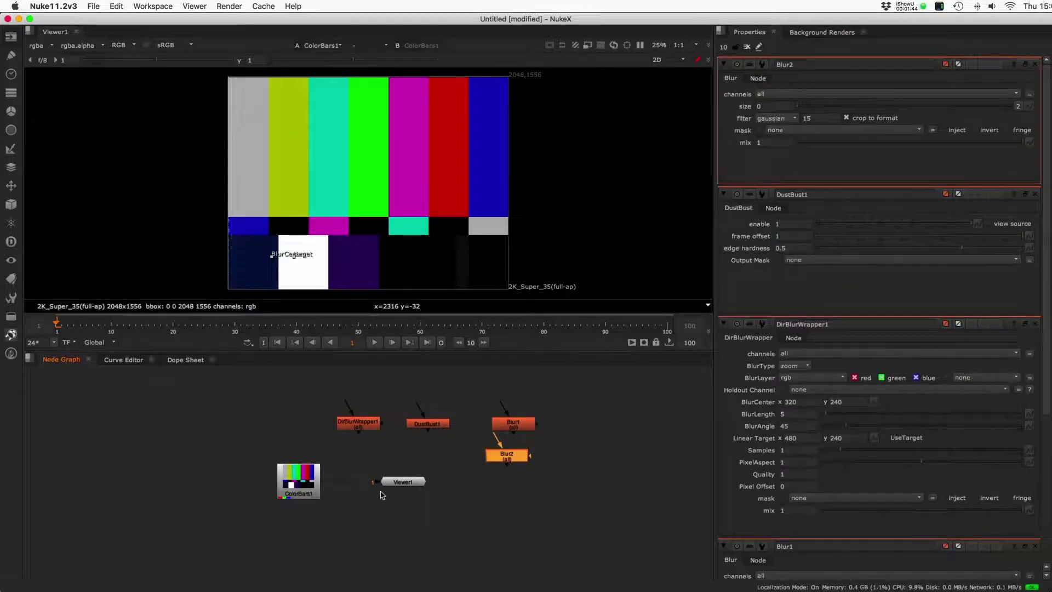
key("Tab")
type("b")
key("Return")
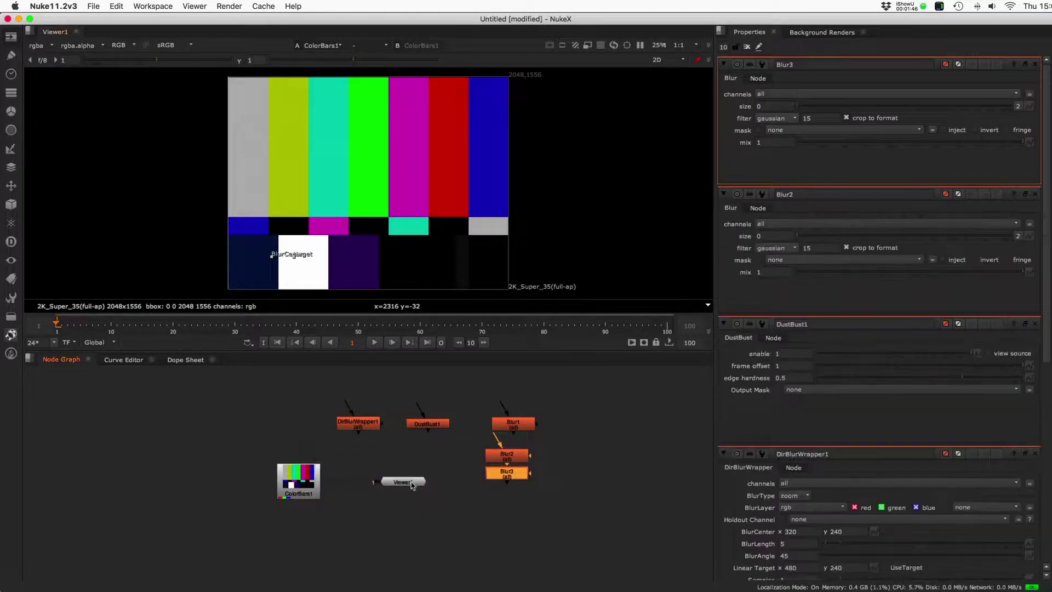
Select Blur in a 'b' search, then reopen the search filtered on 'w'.
key("Tab")
type("b")
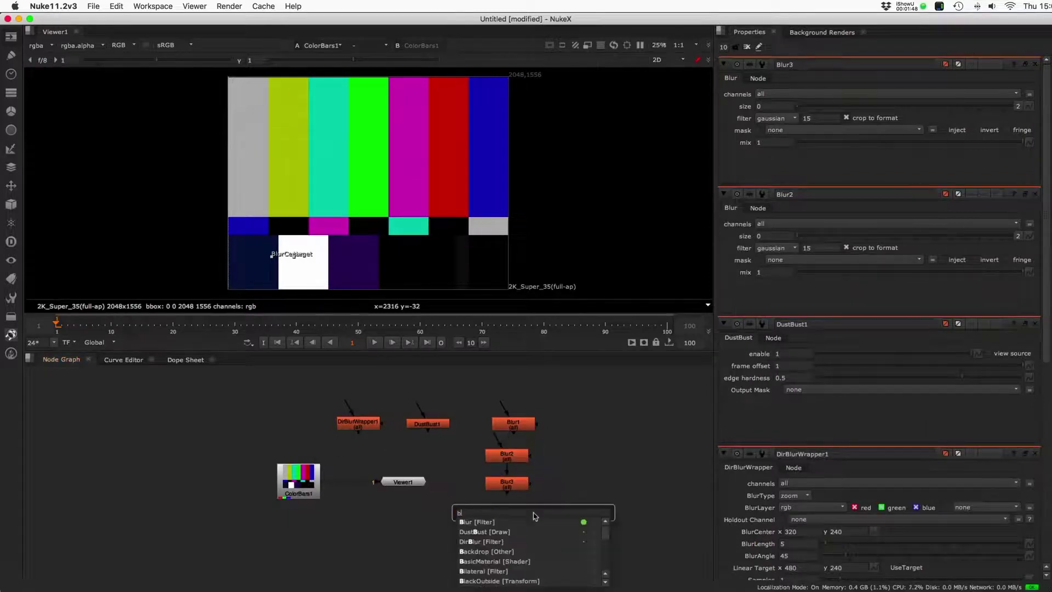
key("Down")
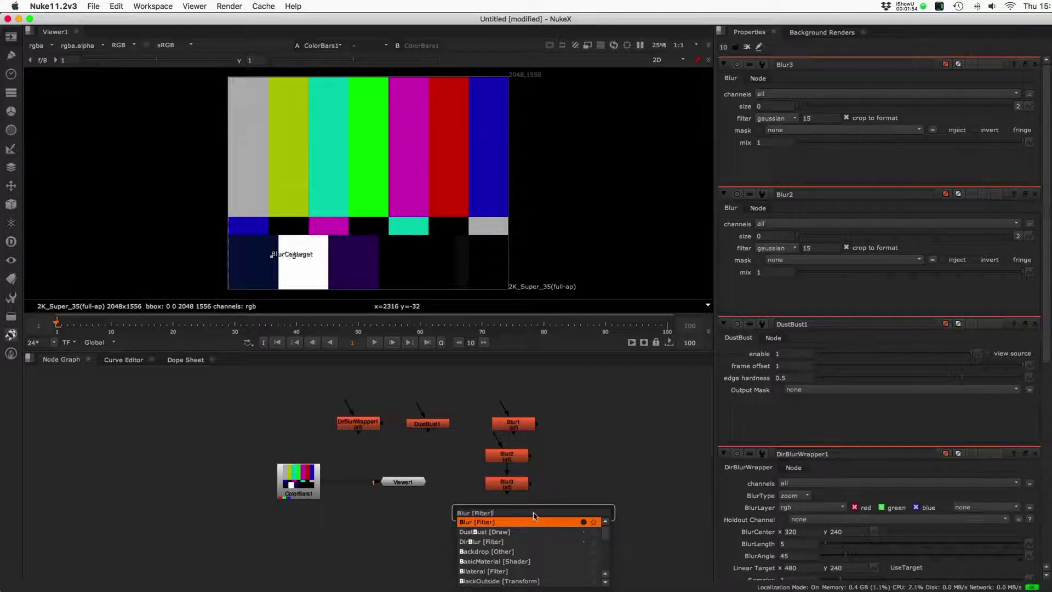
key("Tab")
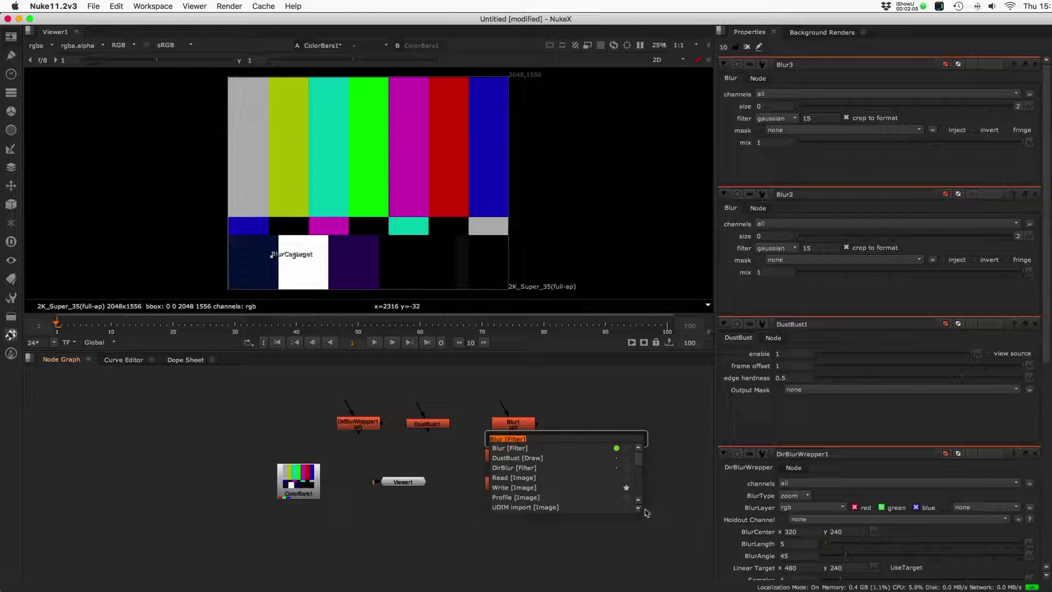
type("w")
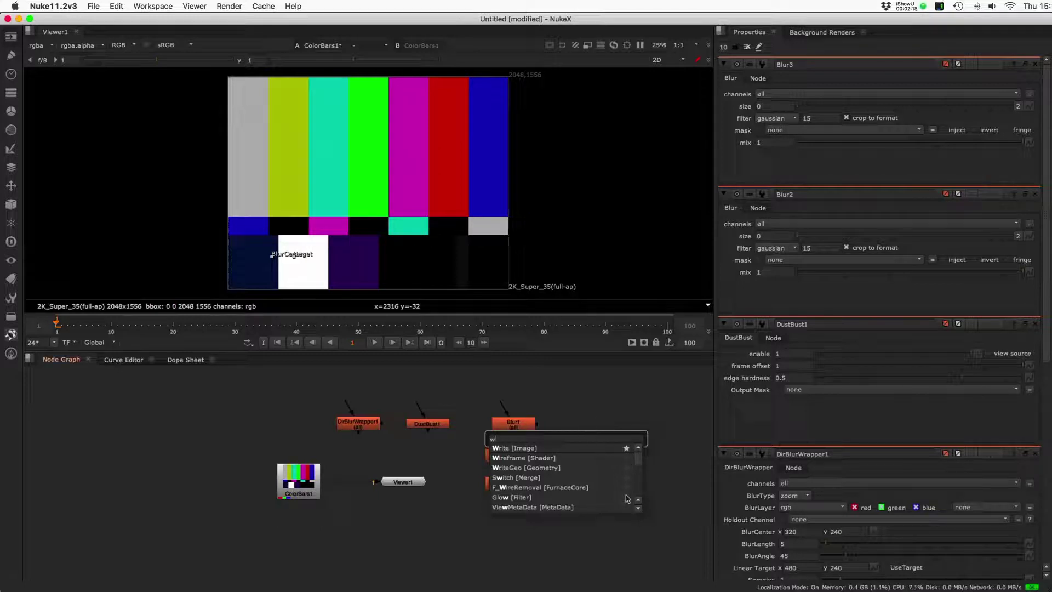
Mark Switch [Merge] as a favourite and create Write1 below Blur3.
left_click(626, 477)
left_click(554, 449)
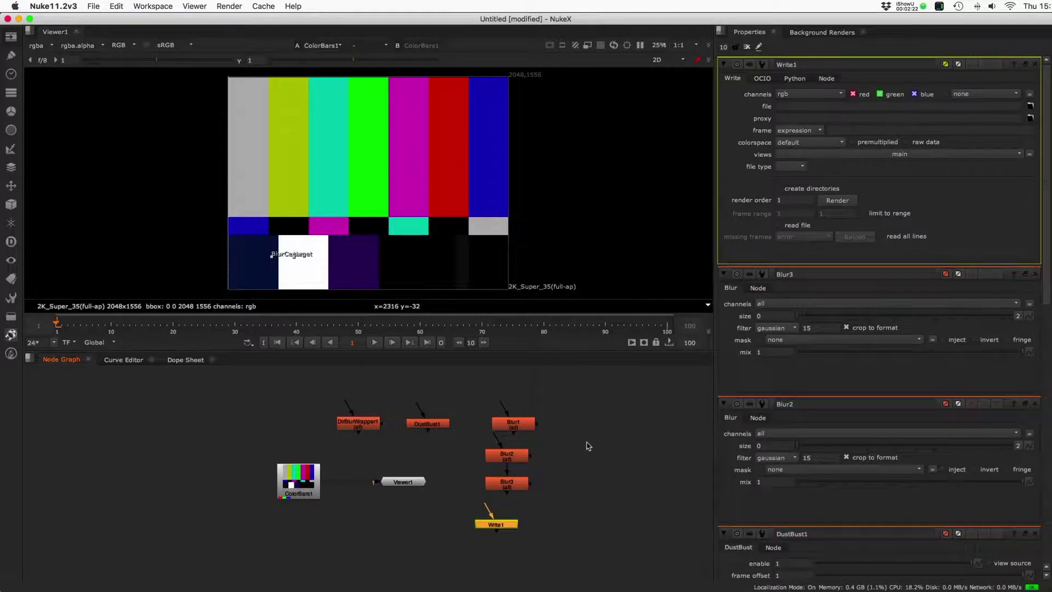
left_click(587, 445)
Add Write2 and Write3 from a 'w' node search.
key("Tab")
type("w")
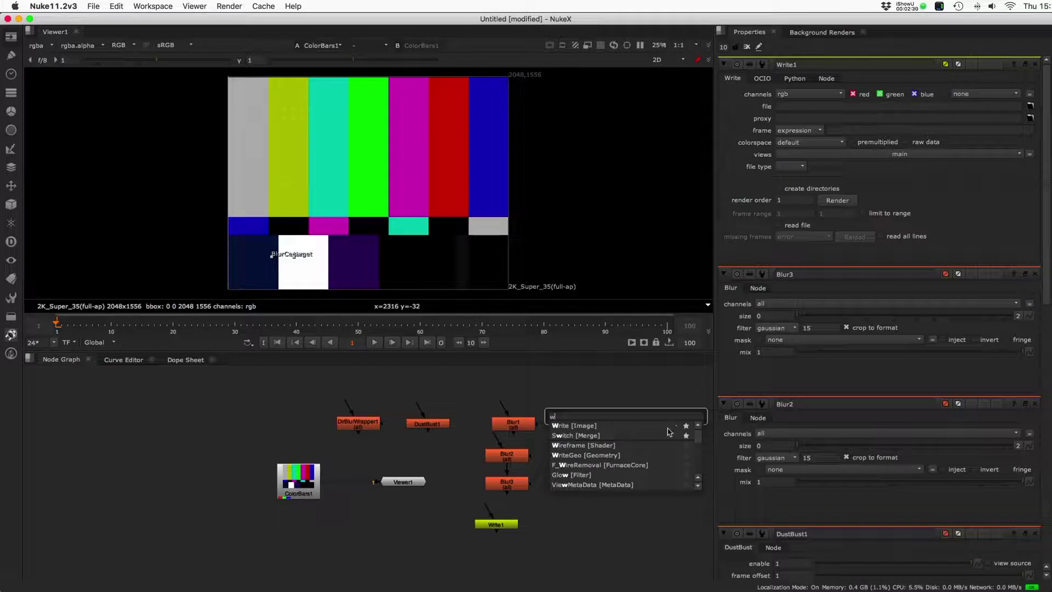
left_click(562, 427)
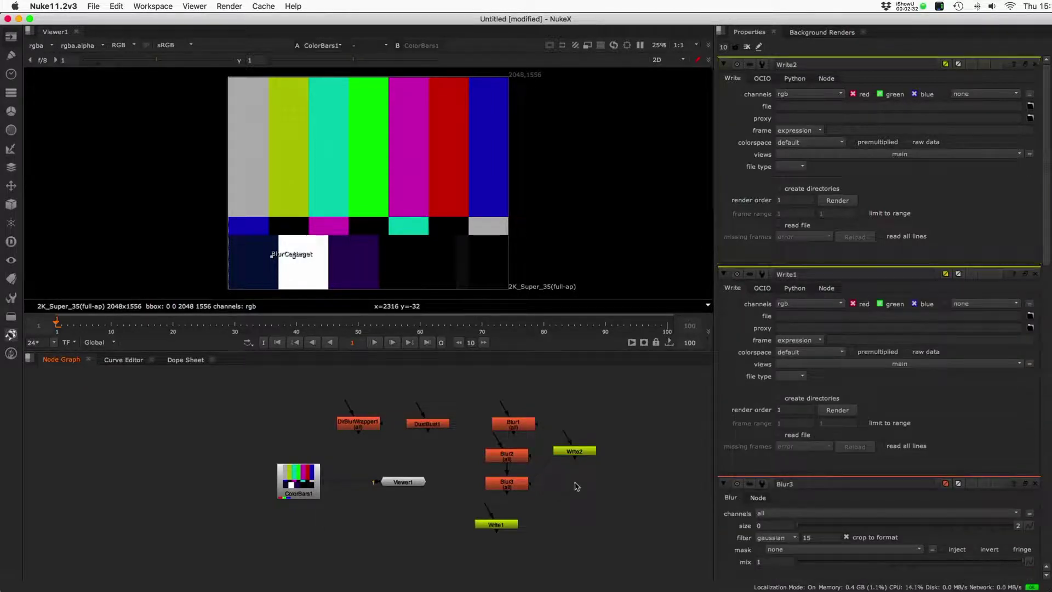
key("Tab")
key("Return")
Dismiss the node search, then search again with 'imc'.
key("Tab")
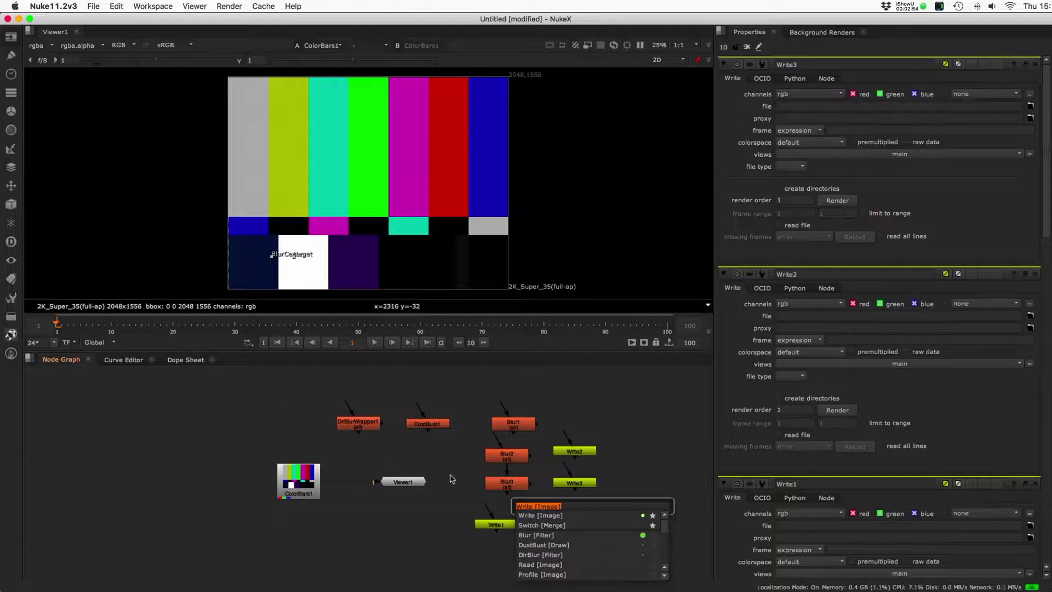
left_click(268, 409)
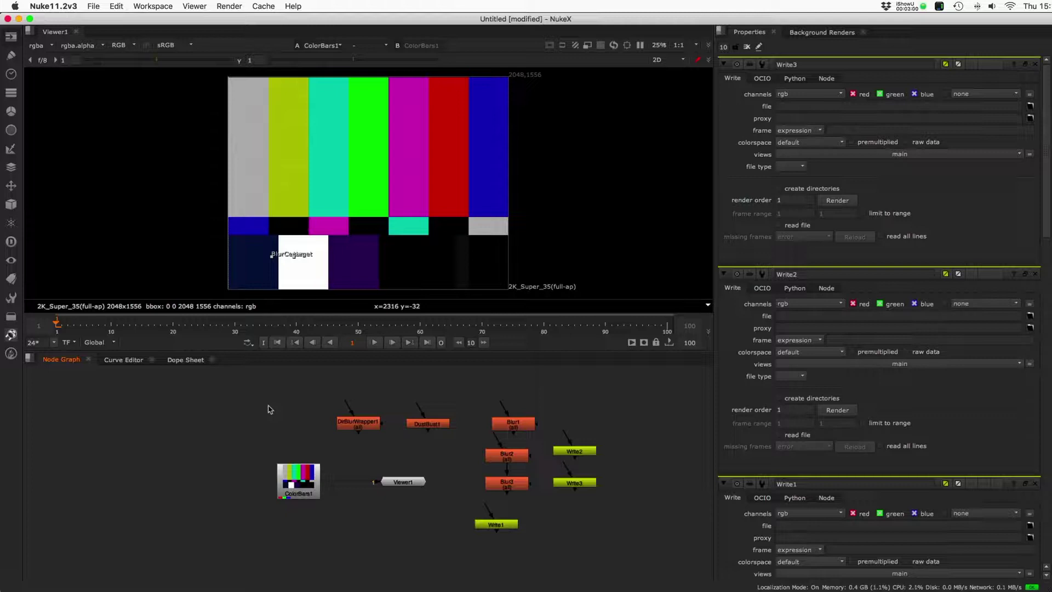
key("Tab")
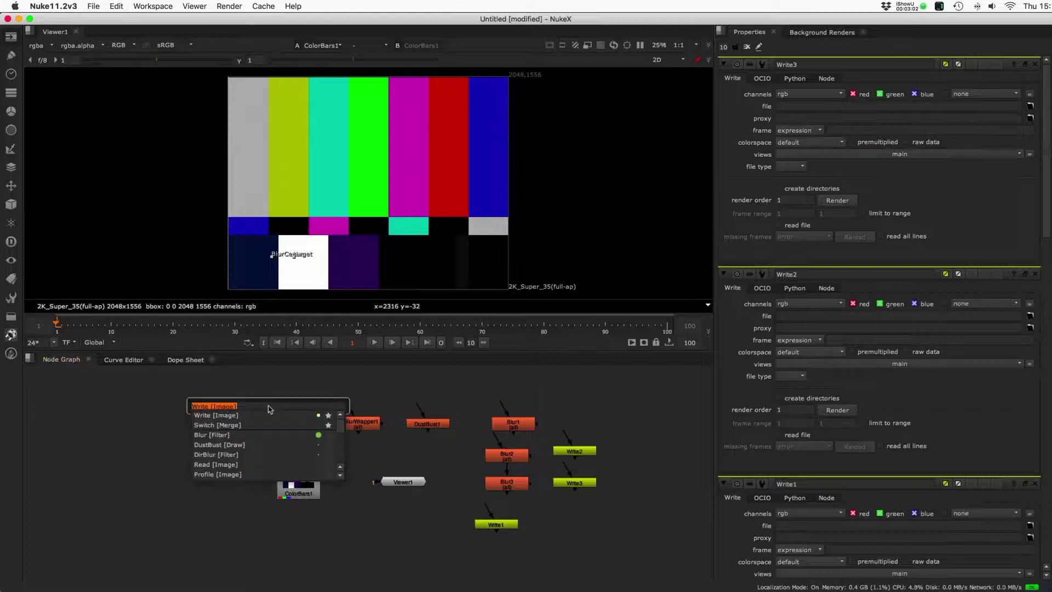
type("im")
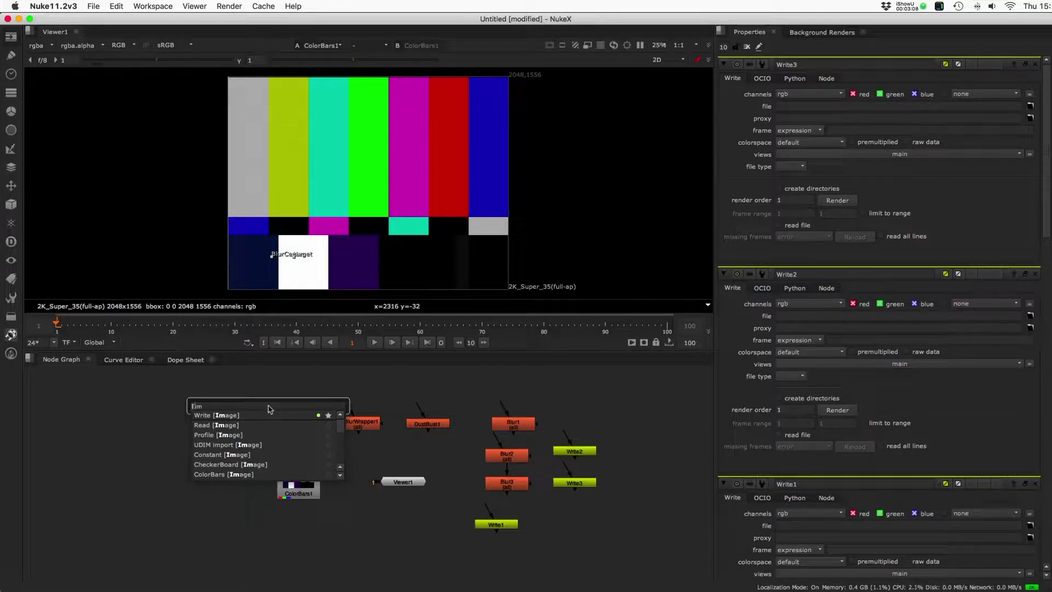
type("c")
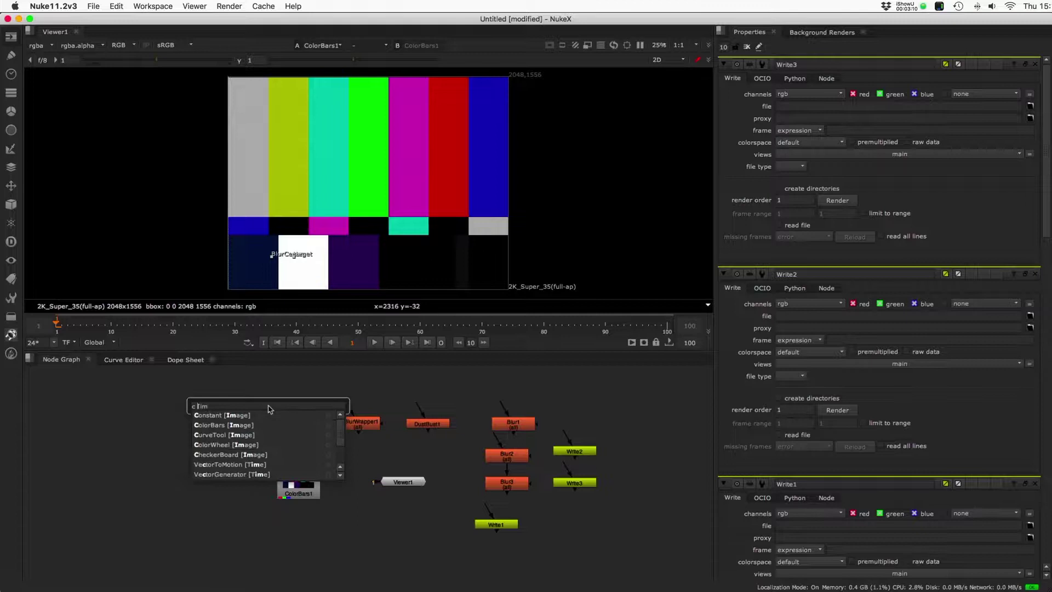
Create Constant1 from the search results and show the Deep nodes list.
key("Down")
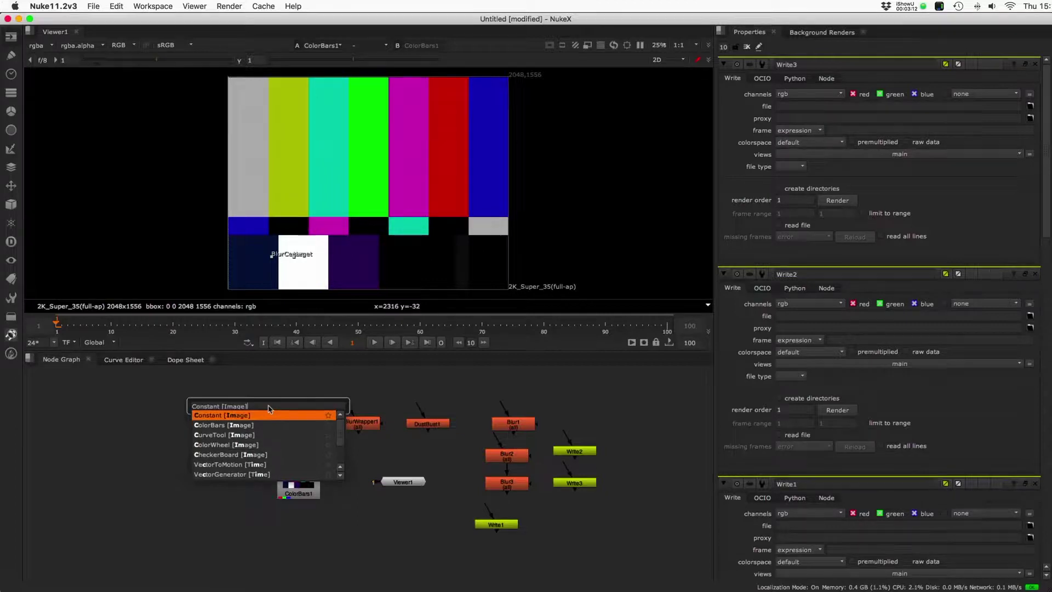
key("Return")
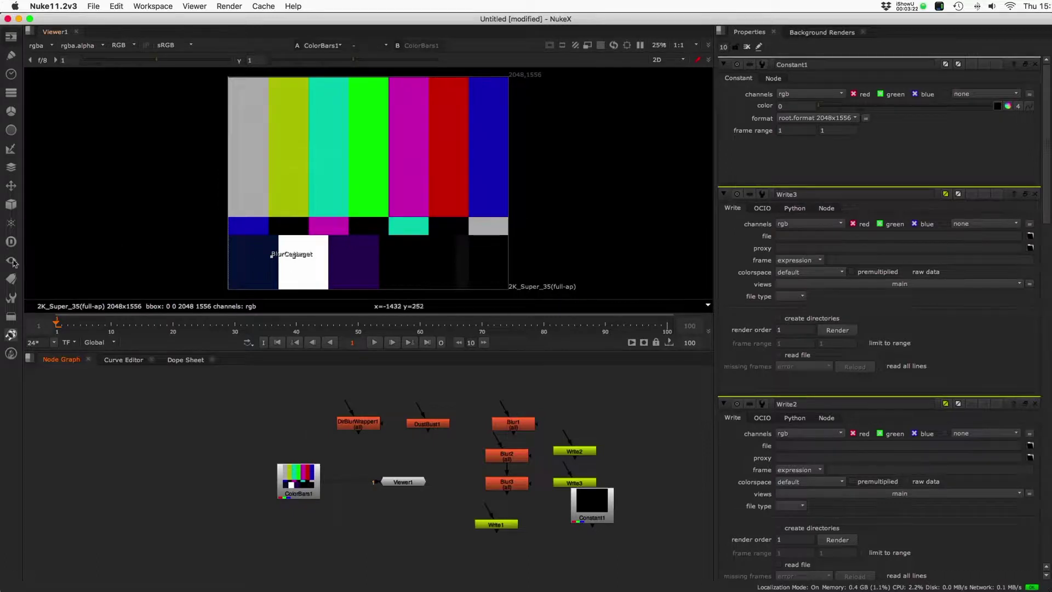
left_click(11, 242)
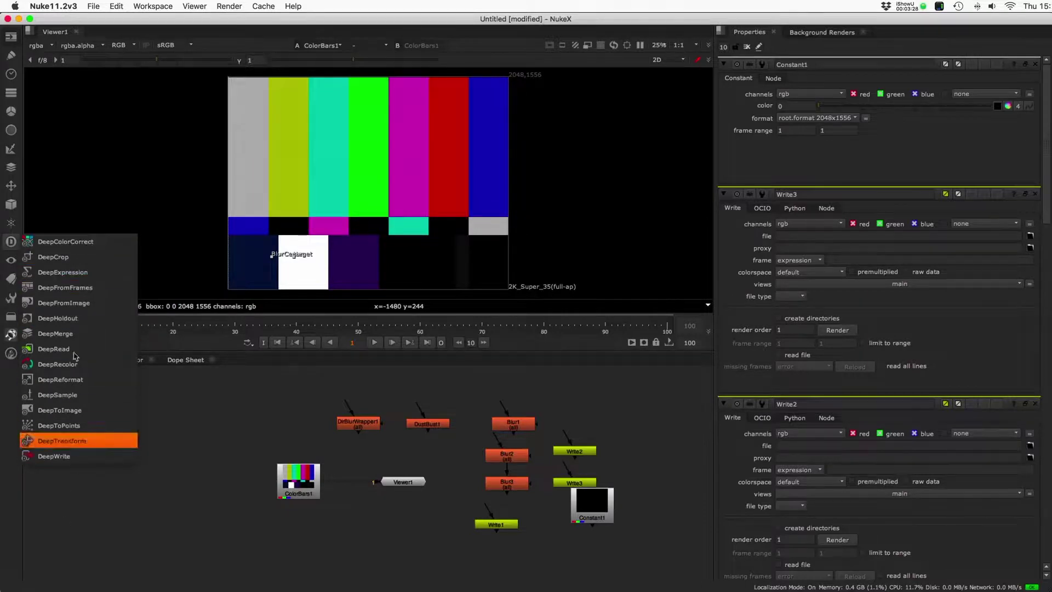
Close the Deep list and use node search to add Constant2 and Blur4.
left_click(243, 437)
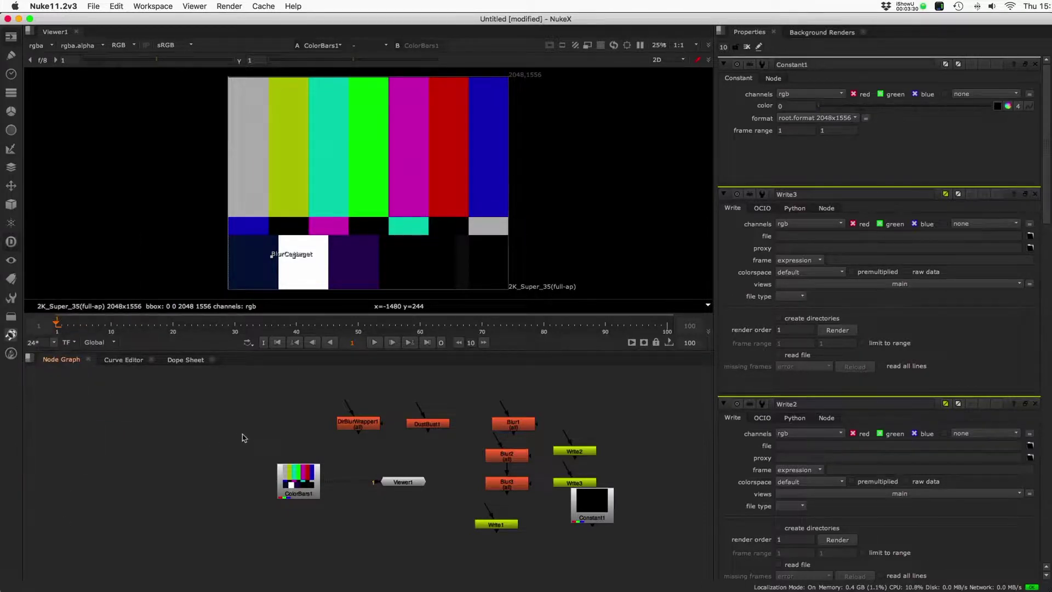
key("Tab")
type("d")
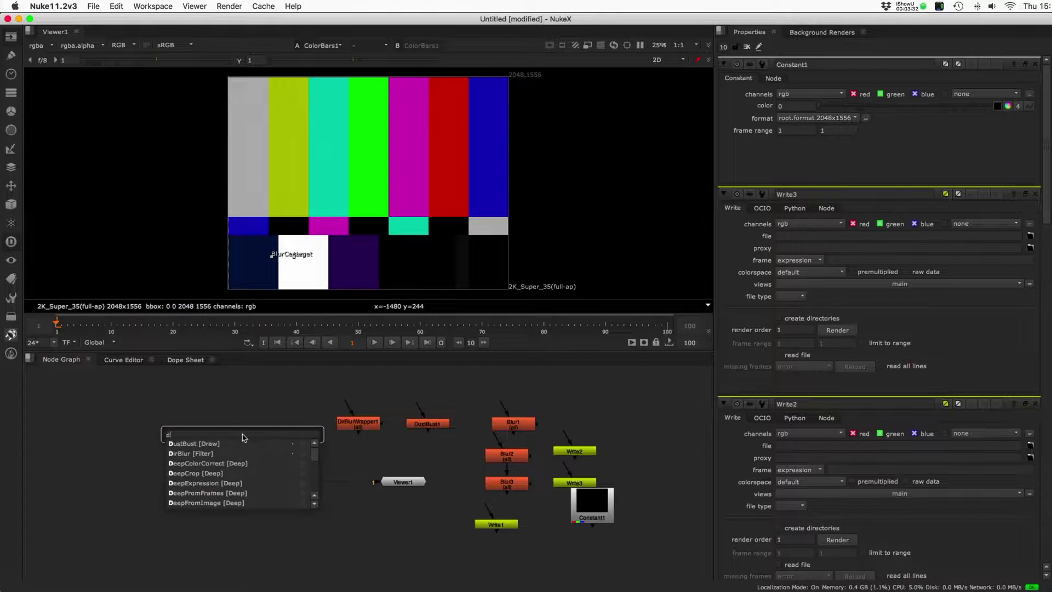
type("e")
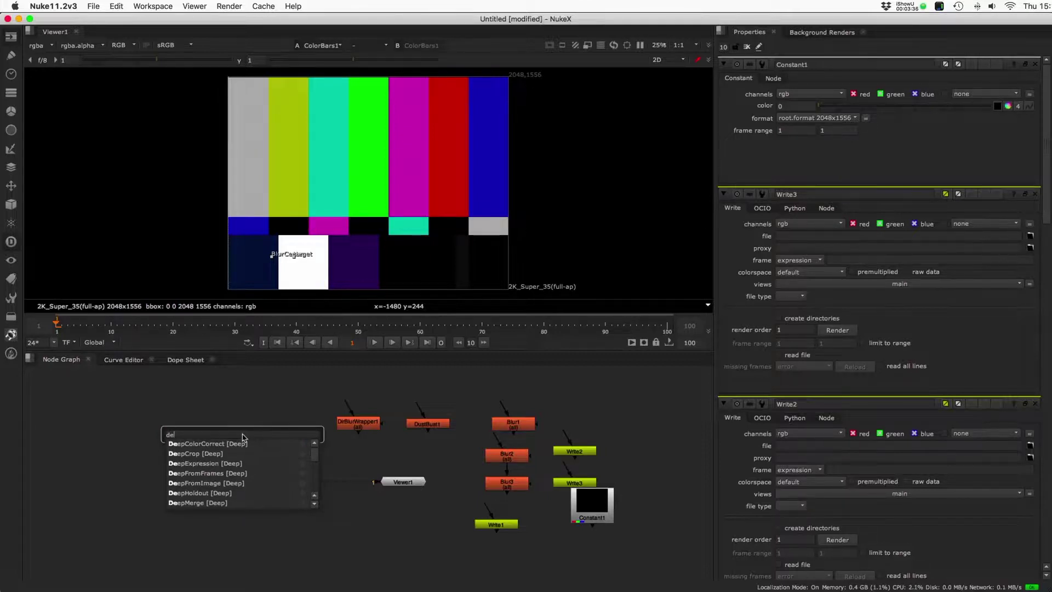
type("h")
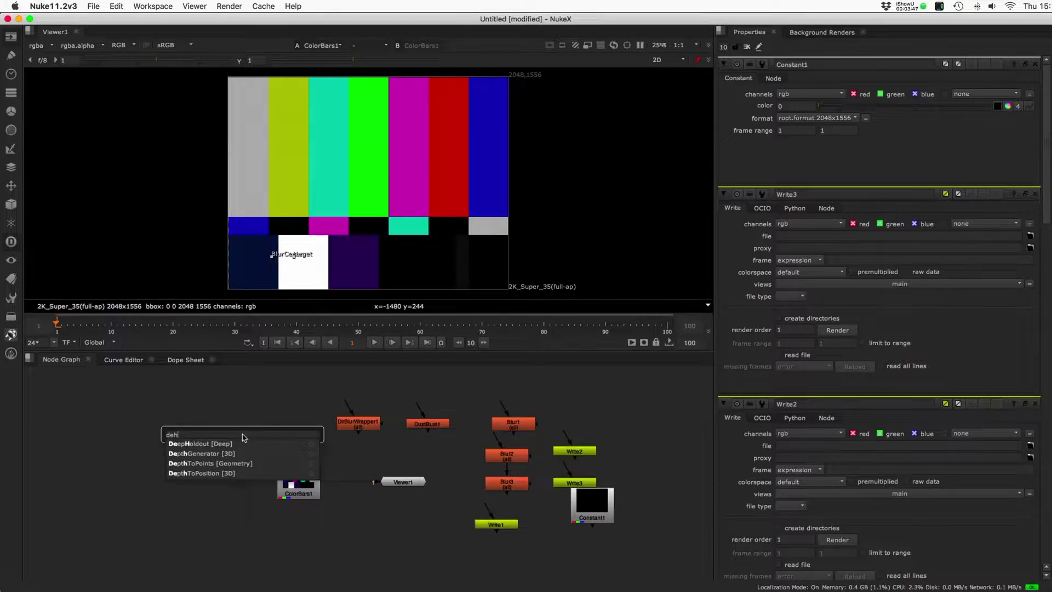
type("[d")
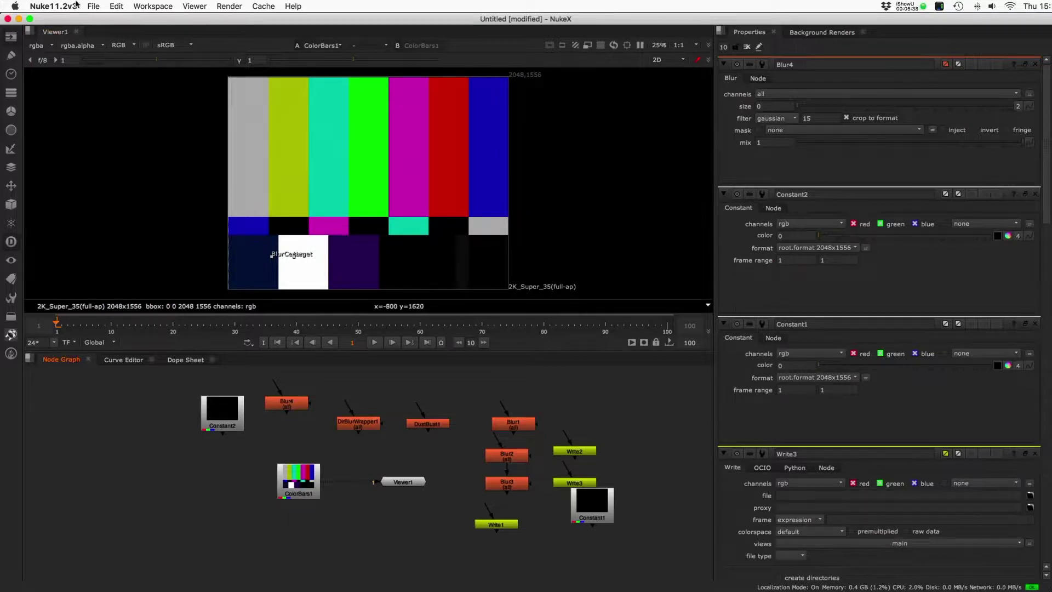
In Preferences > Nodes, uncheck Weighting and Favorites and clear both stored lists.
left_click(53, 6)
left_click(61, 36)
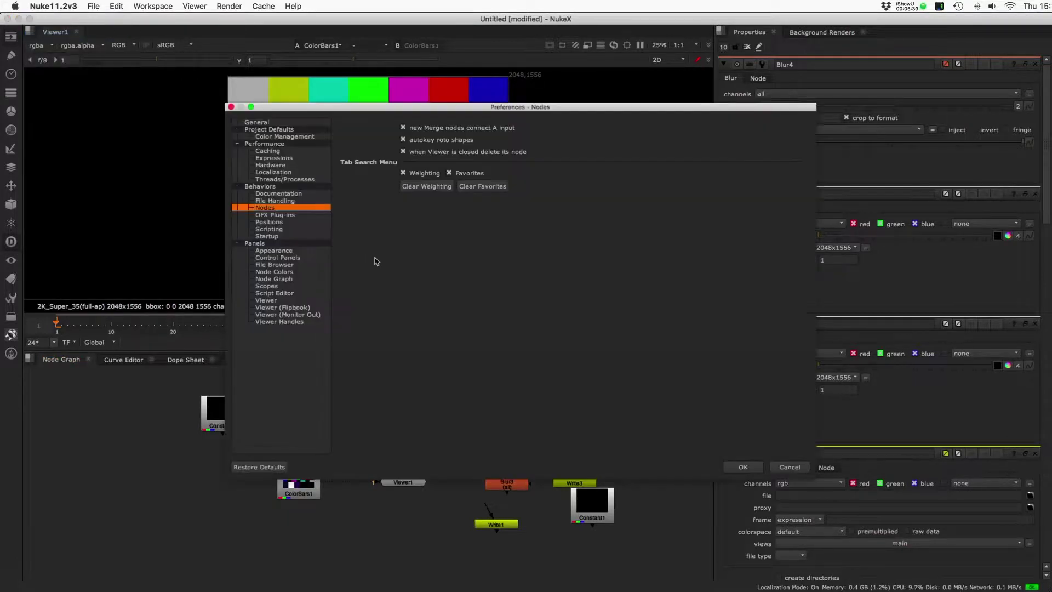
left_click(403, 173)
left_click(449, 174)
left_click(423, 188)
left_click(472, 189)
Apply the preferences and add Blur5 from a 'blu' search.
left_click(746, 468)
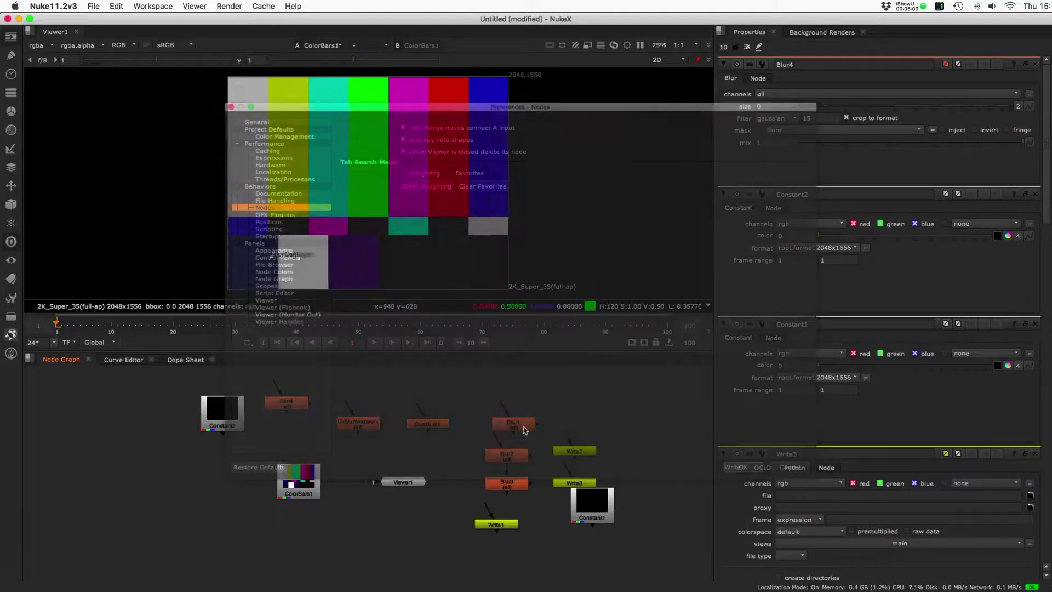
key("Tab")
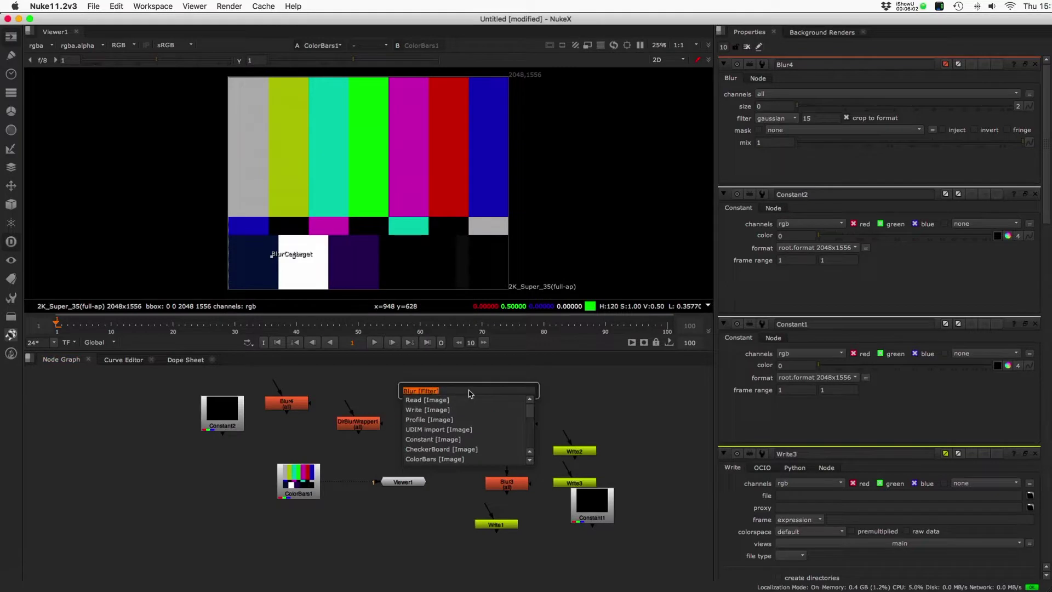
type("b")
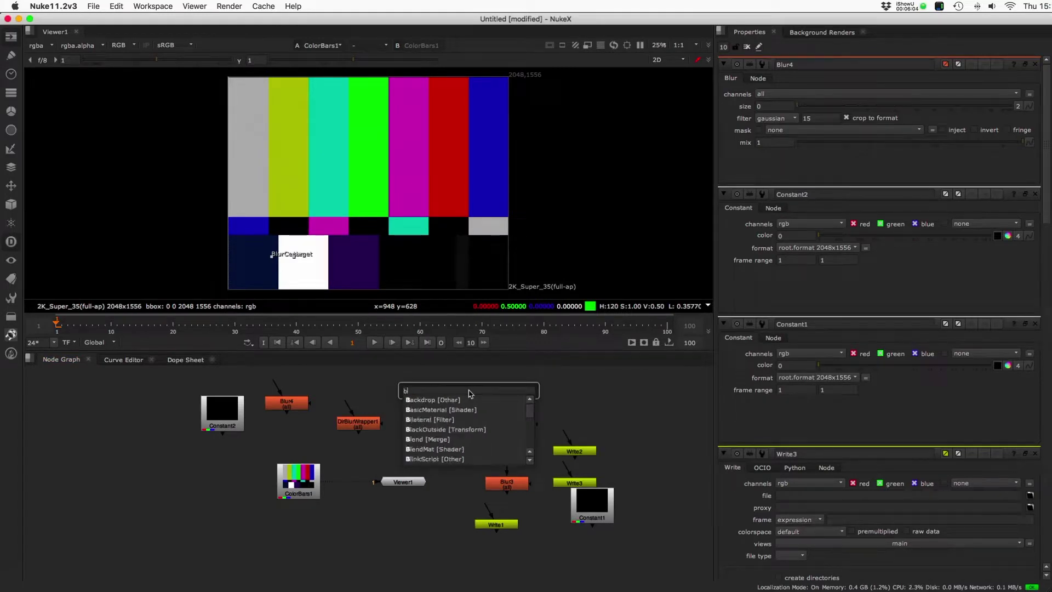
type("l")
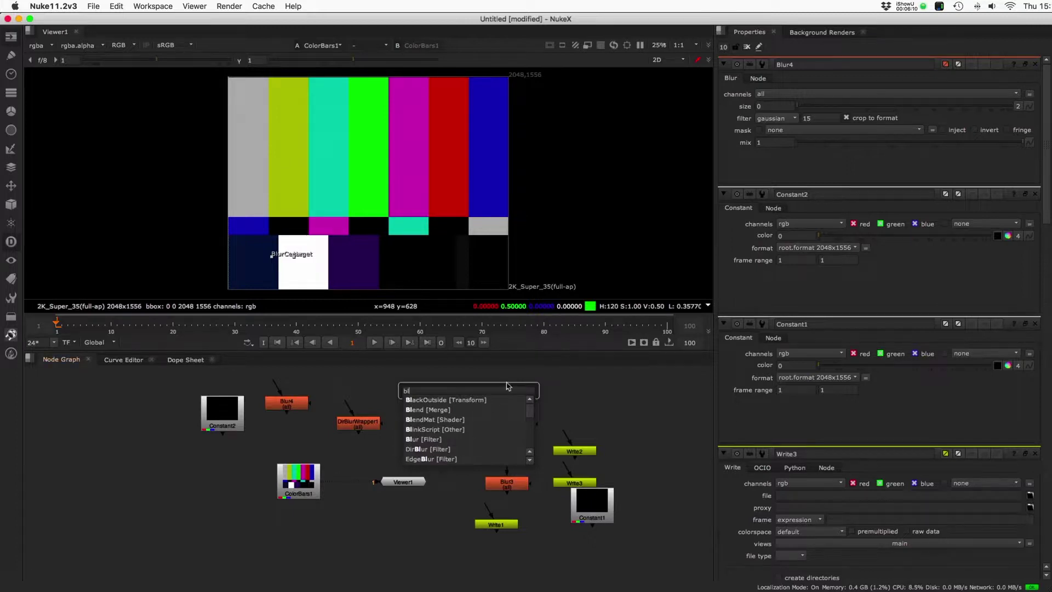
type("ur")
key("Return")
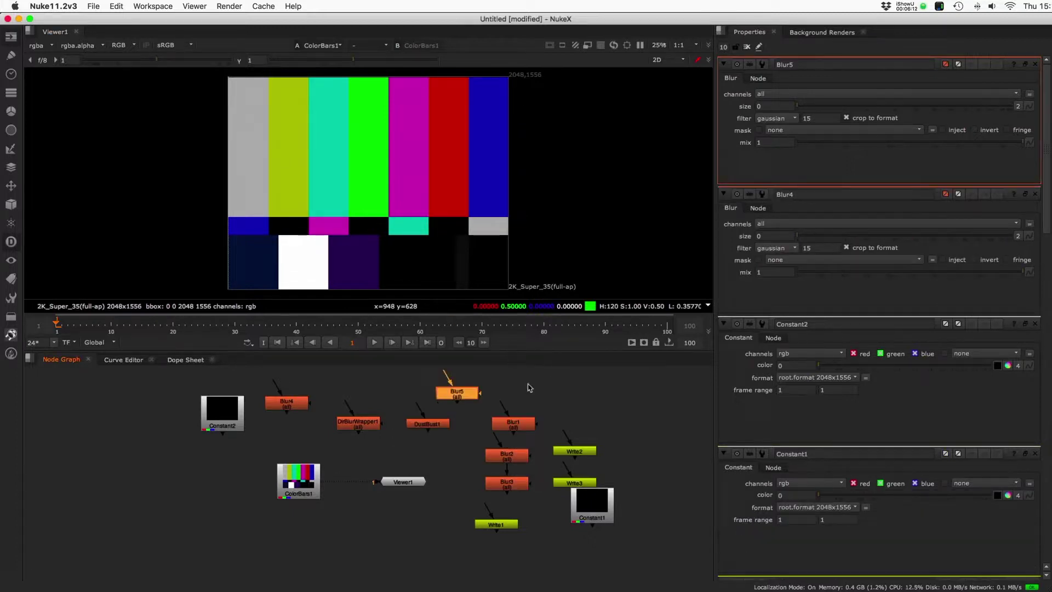
Add Blur6 by searching 'blur' and choosing Blur.
key("Tab")
type("bl")
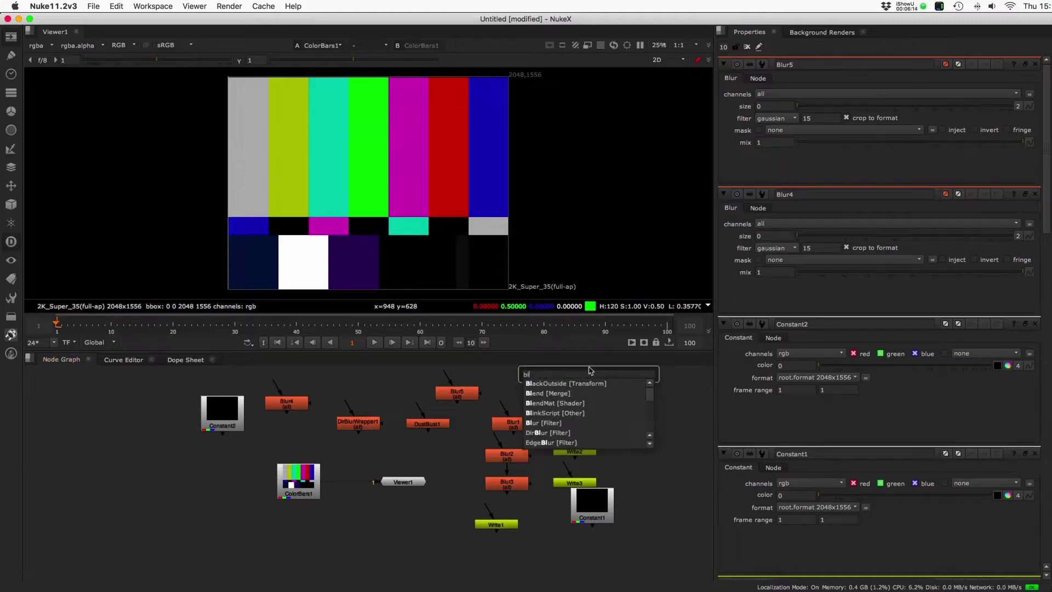
type("ur")
key("Down")
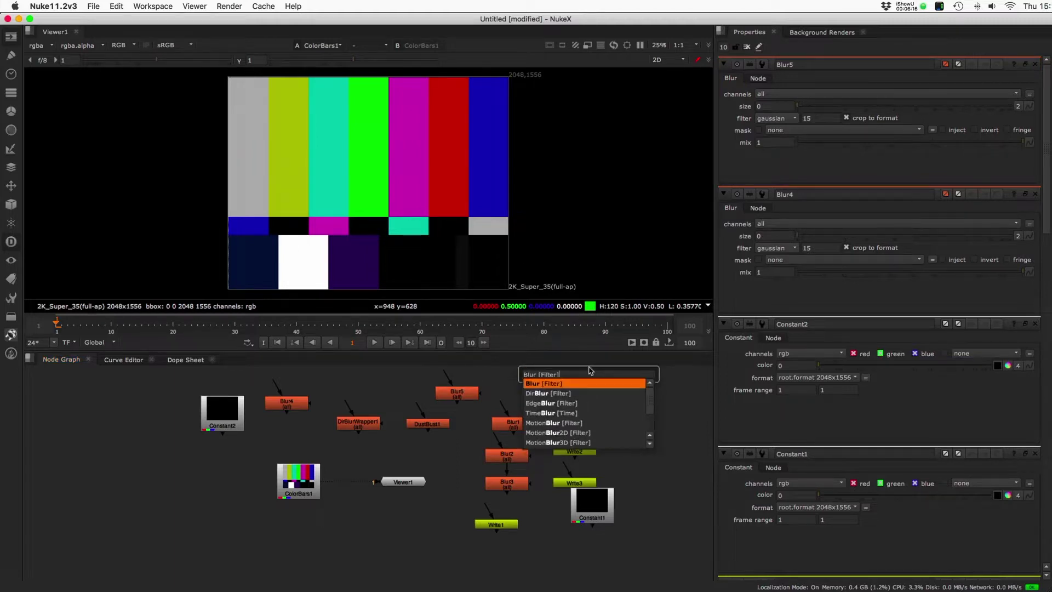
key("Return")
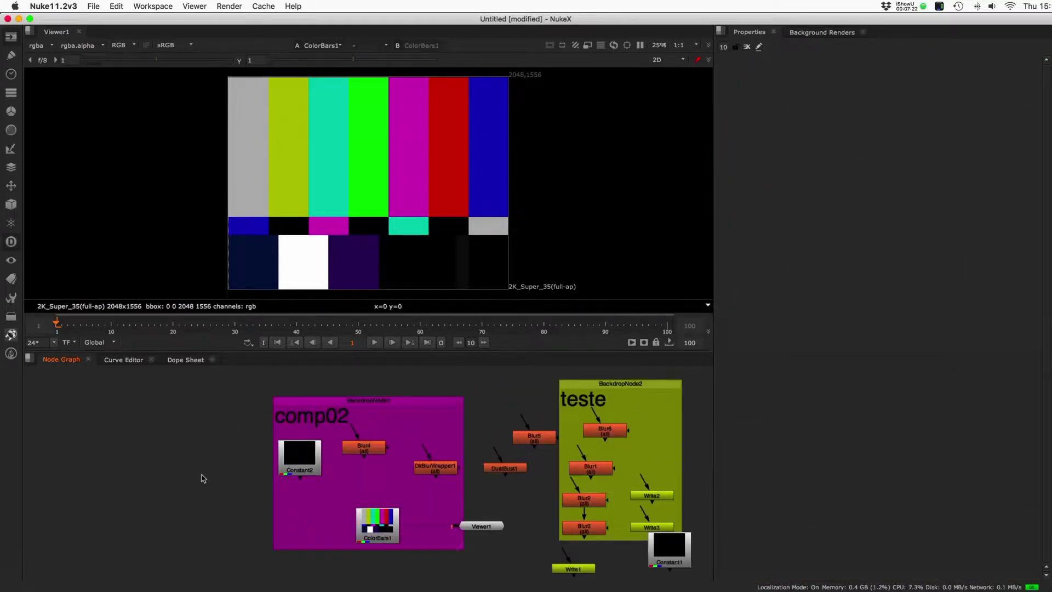
Jump to the comp02 backdrop by typing '02' in the J backdrop list.
left_click_drag(199, 479, 70, 482)
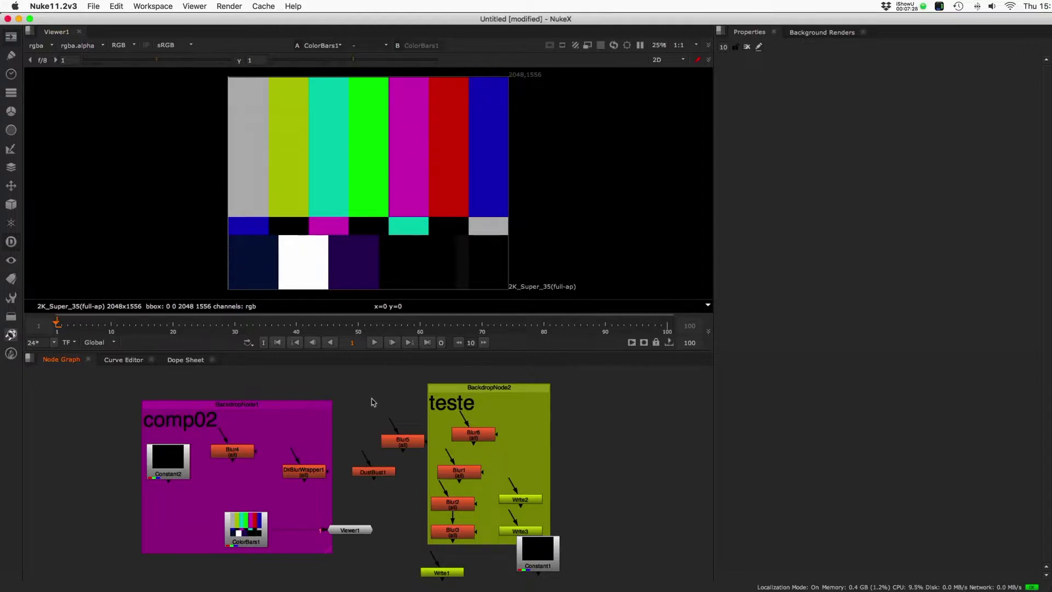
key("j")
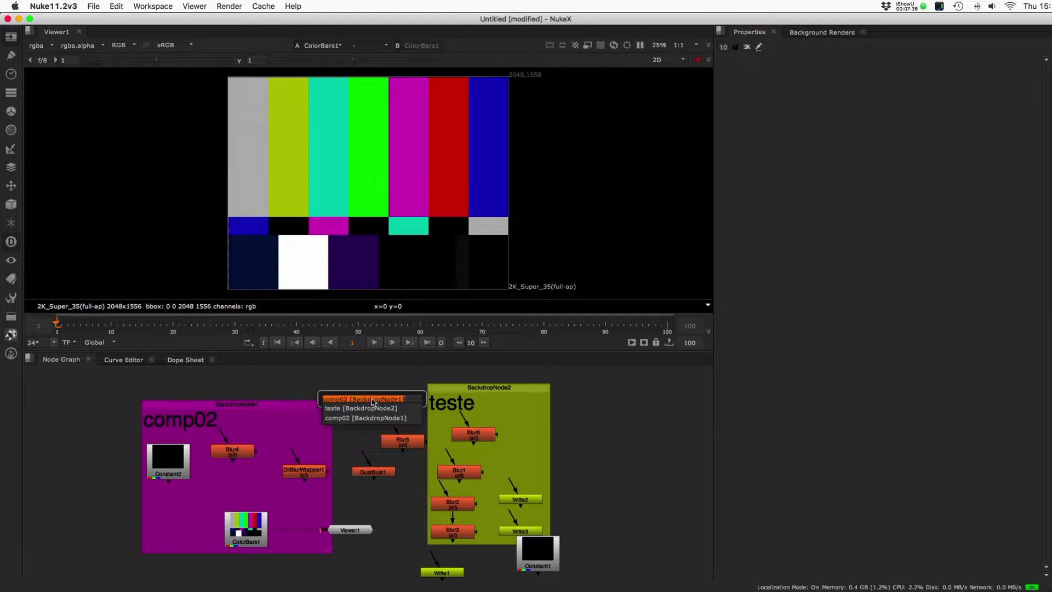
type("02")
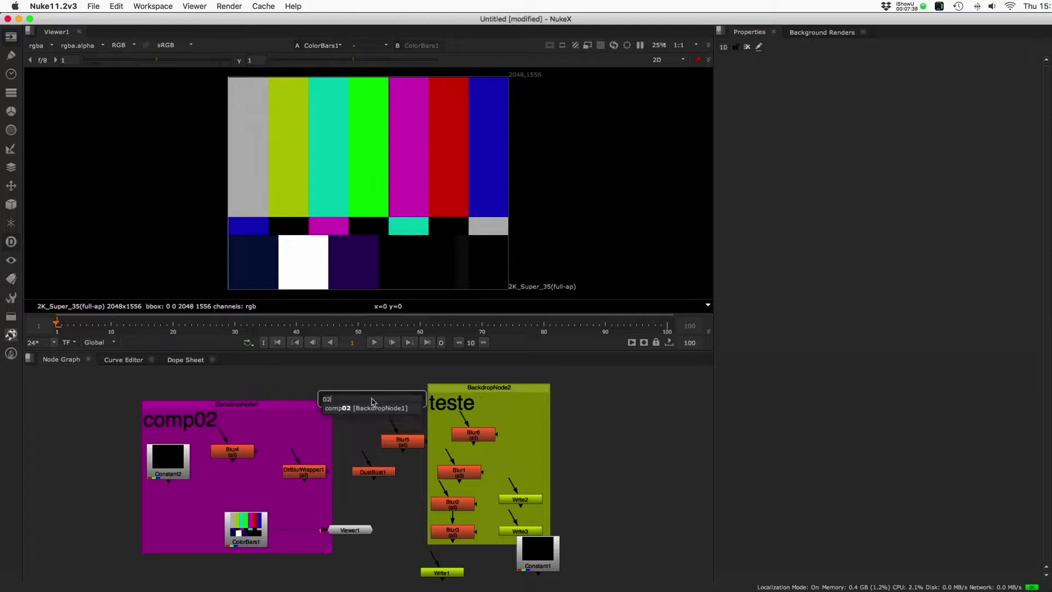
key("Return")
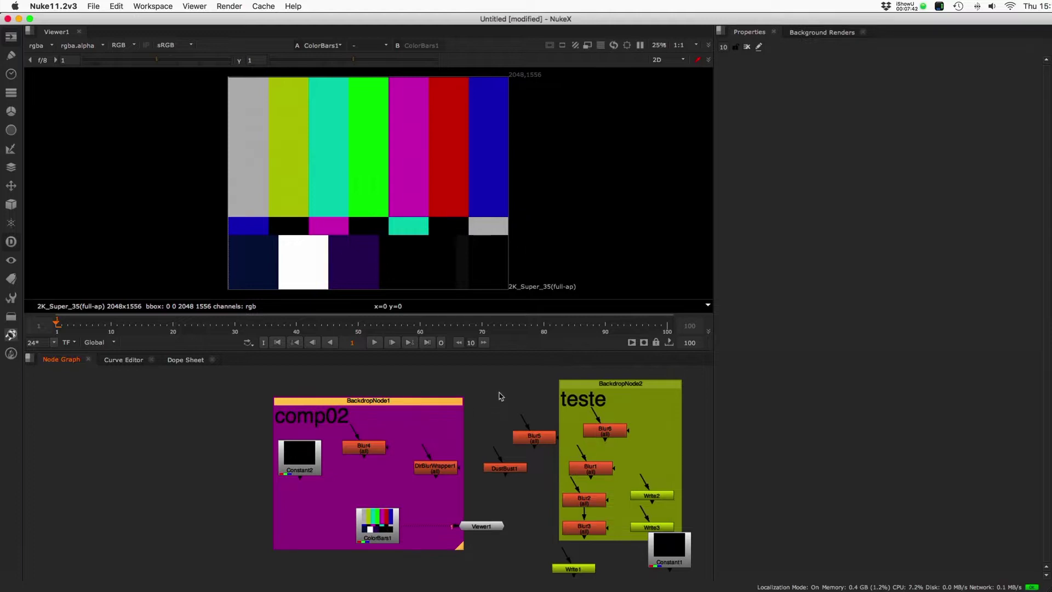
Jump to the teste backdrop through the backdrop list.
left_click_drag(503, 396, 305, 421)
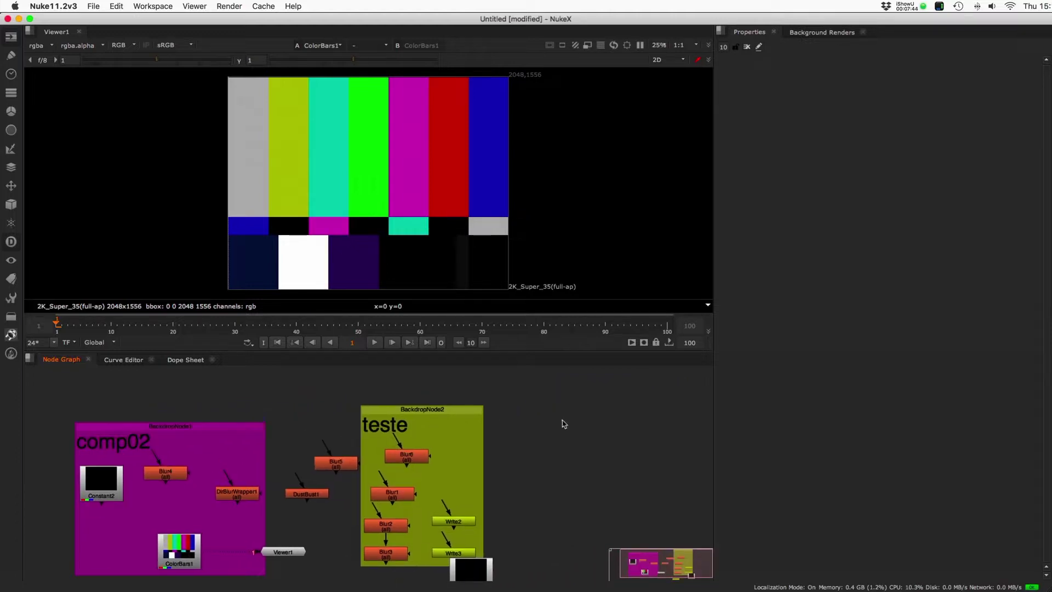
key("Tab")
type("tes")
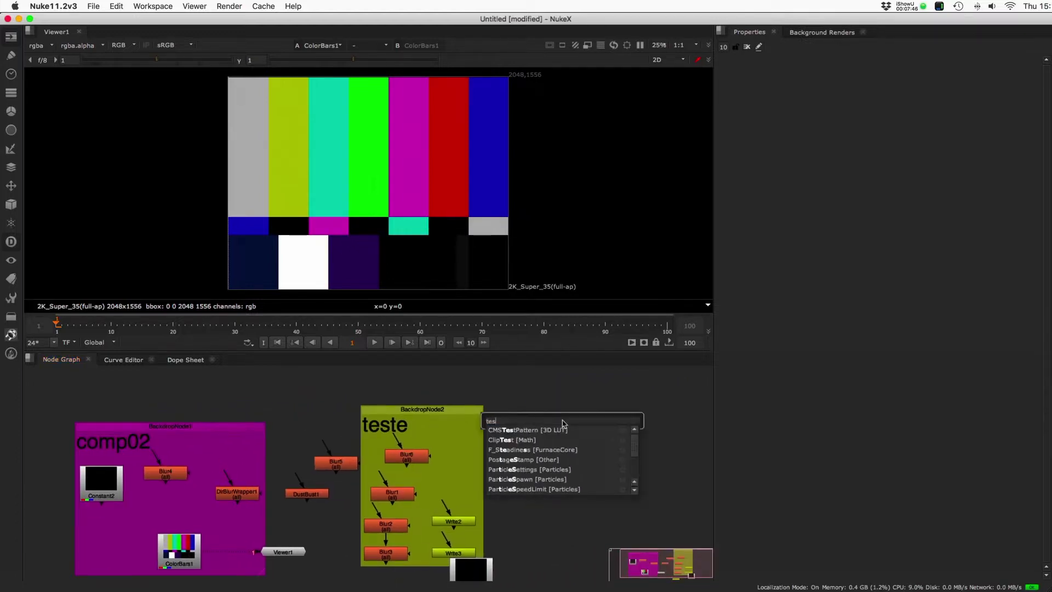
key("BackSpace")
key("BackSpace")
key("BackSpace")
key("Escape")
type("j")
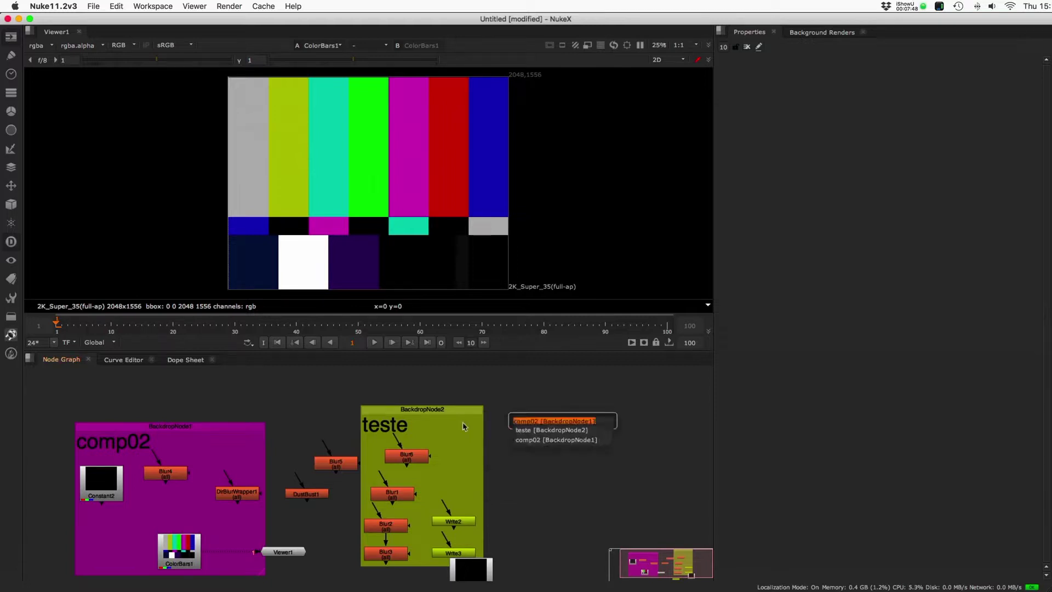
type("tes")
key("Return")
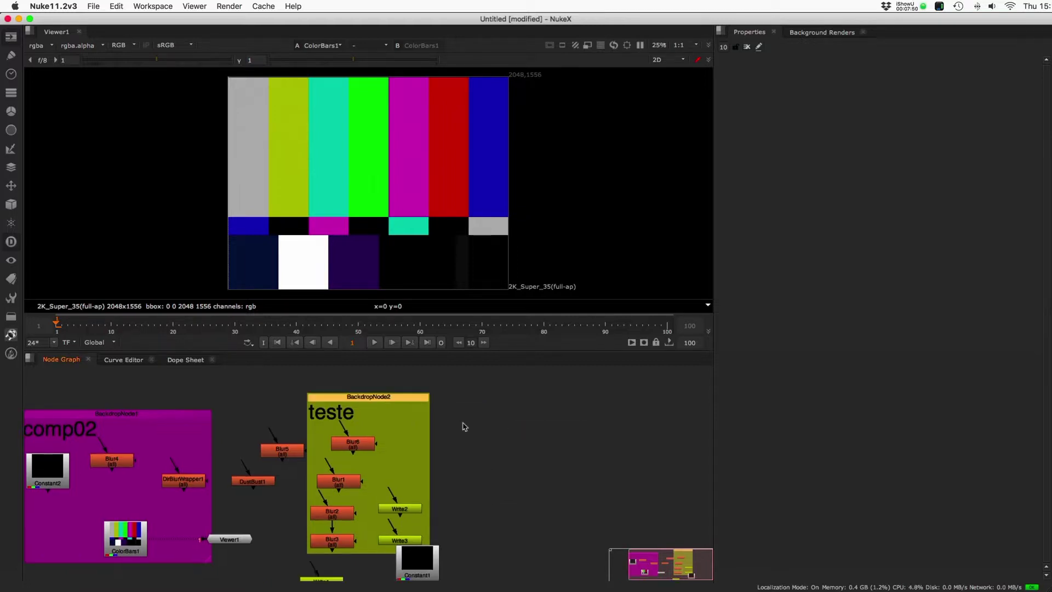